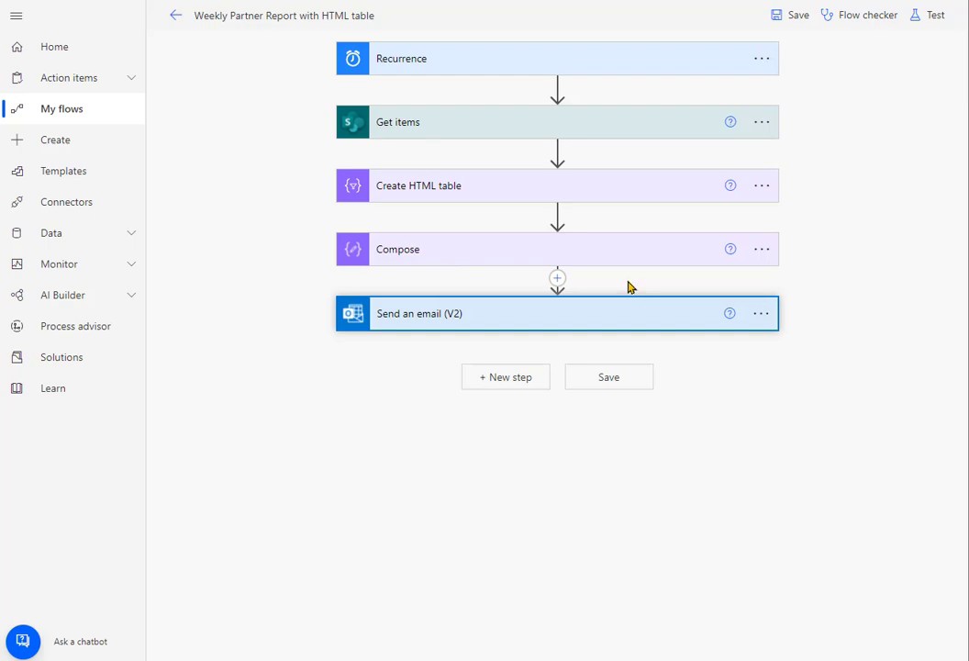
Step: Set the Recurrence time zone to (UTC-06:00) Central Time (US & Canada)
left_click(463, 130)
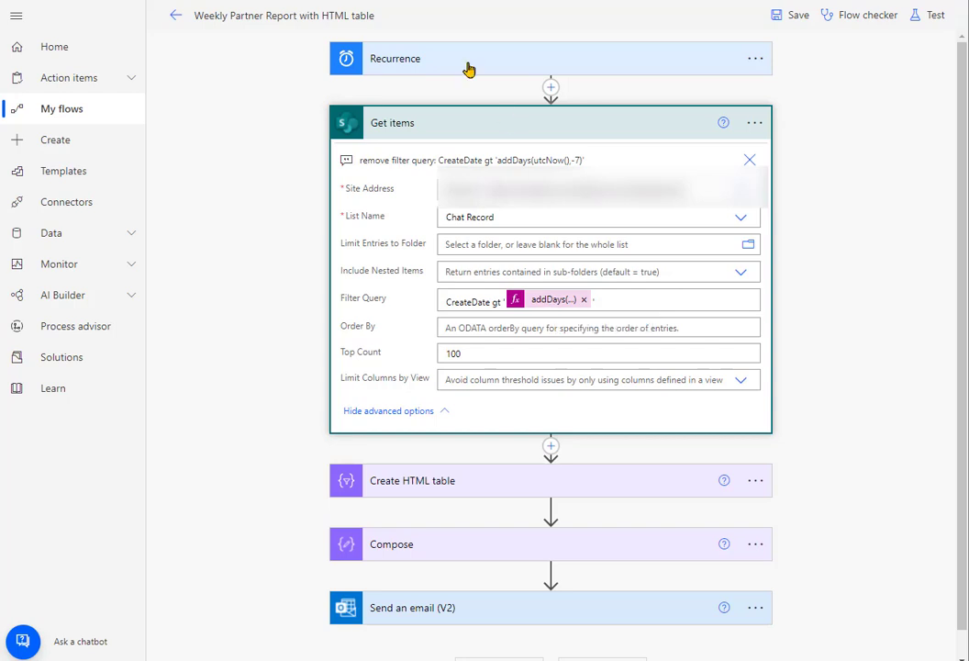
left_click(511, 117)
left_click(510, 69)
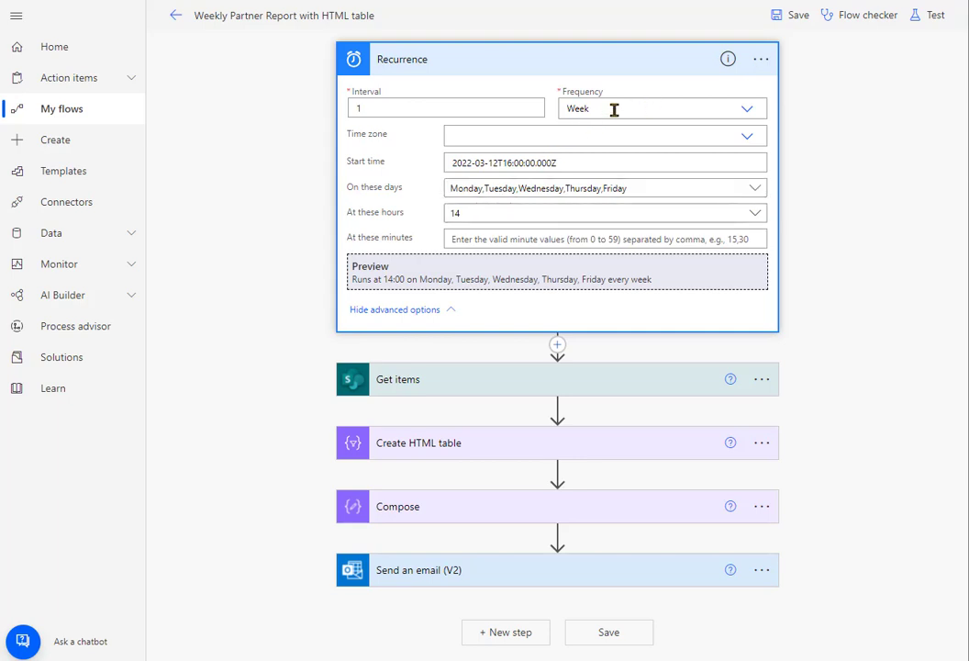
left_click(741, 137)
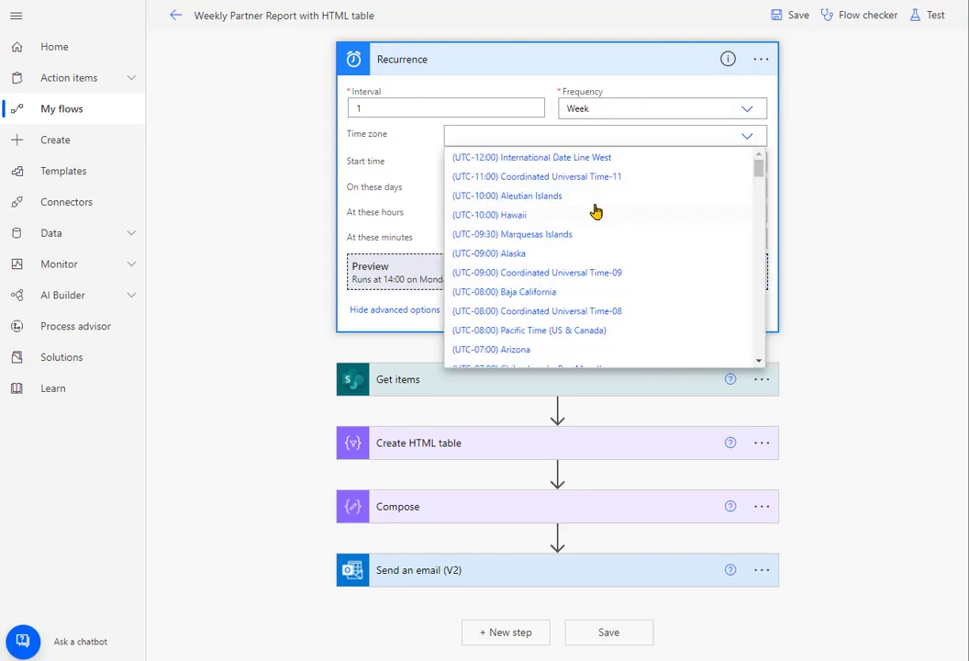
scroll(595, 212, "down", 3)
left_click(549, 279)
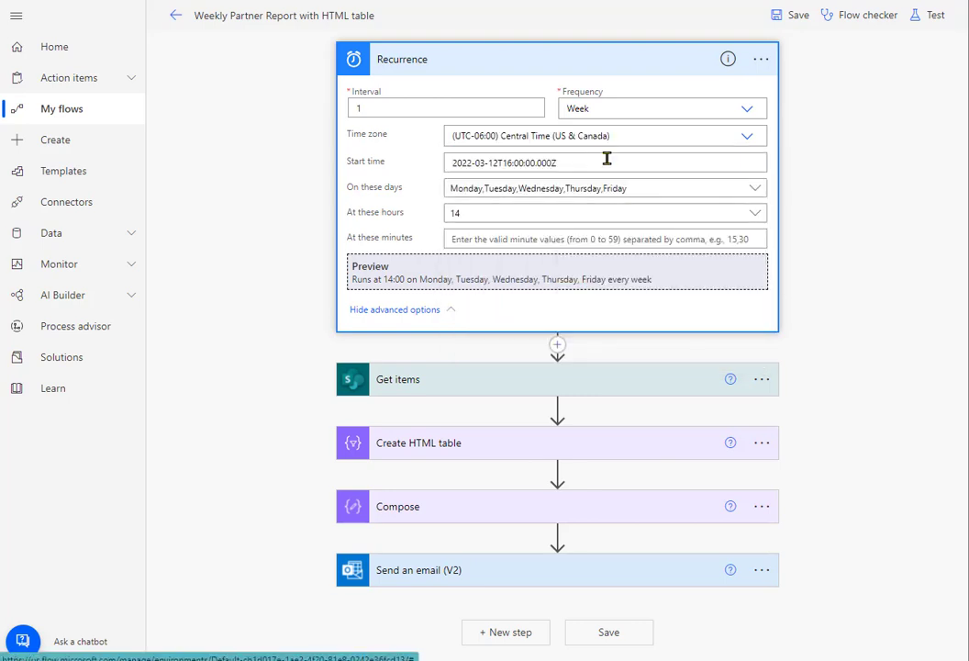
Step: Keep the schedule weekly at hour 14, running Monday through Friday only
left_click(672, 109)
left_click(588, 173)
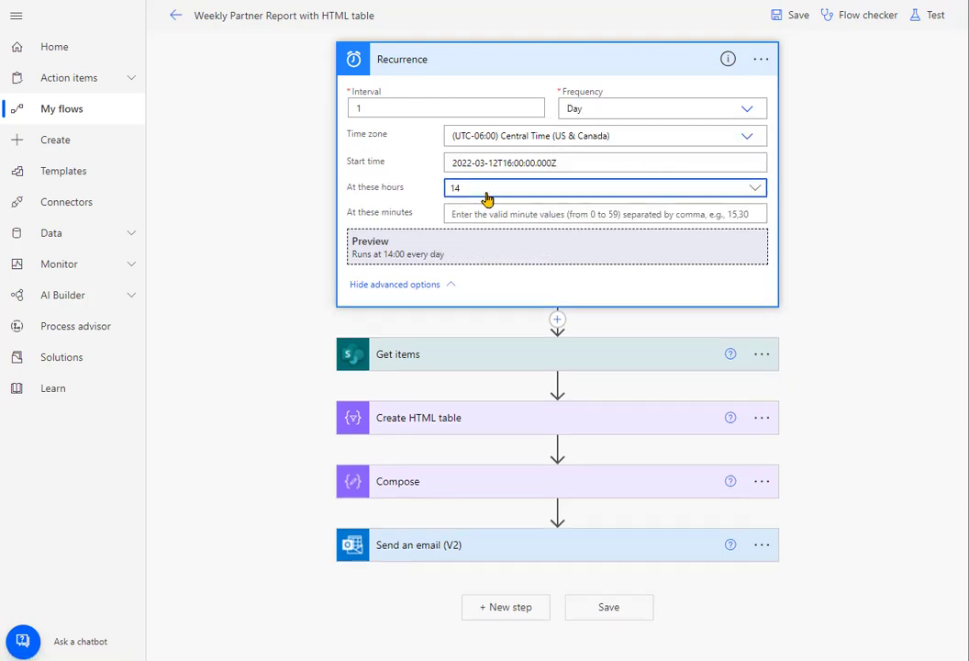
left_click(515, 193)
left_click(498, 345)
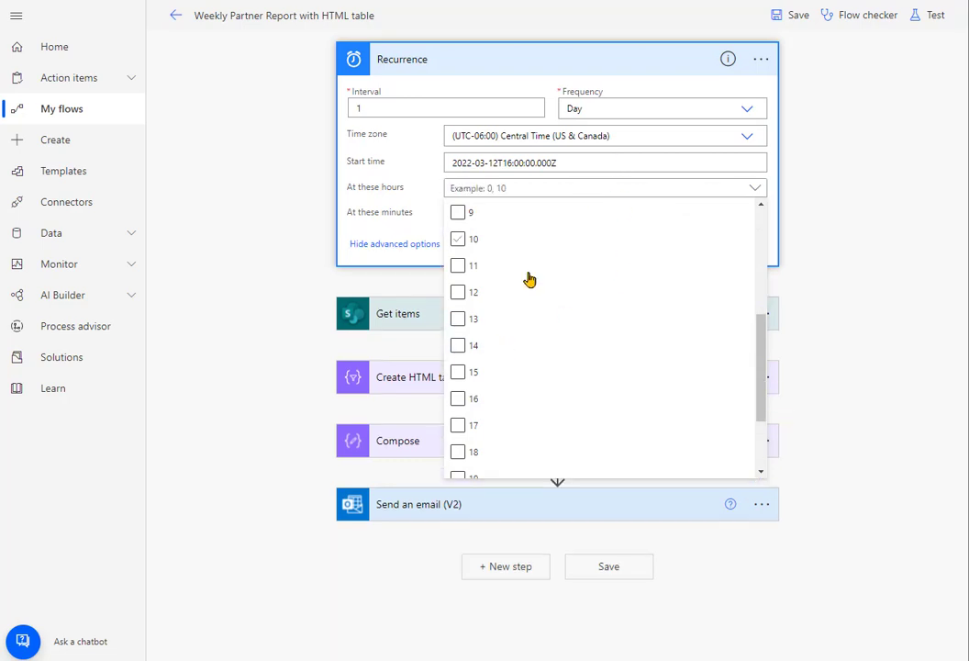
left_click(467, 346)
left_click(610, 108)
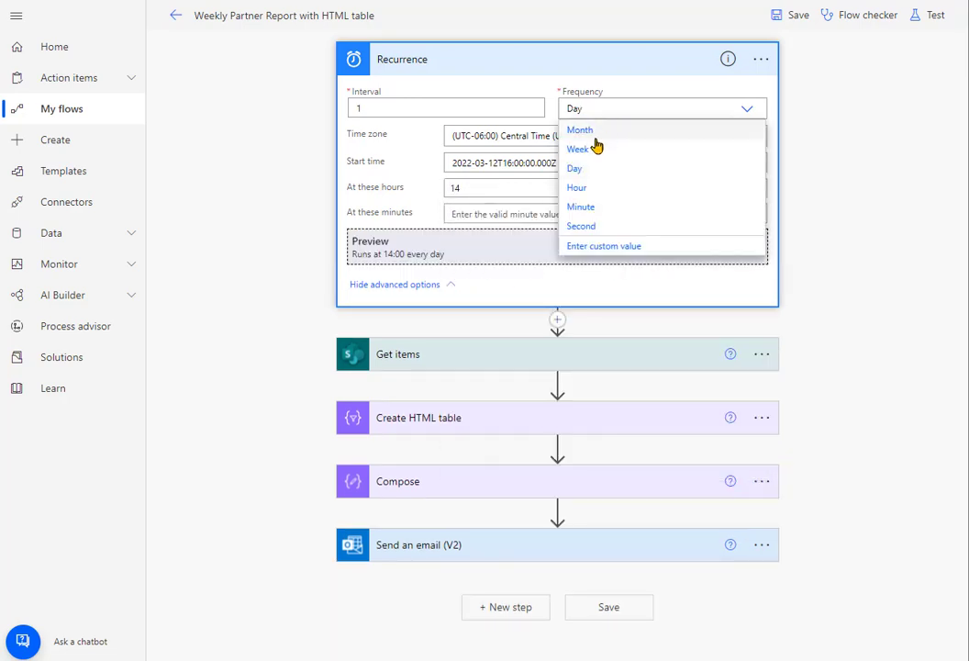
left_click(585, 149)
left_click(489, 190)
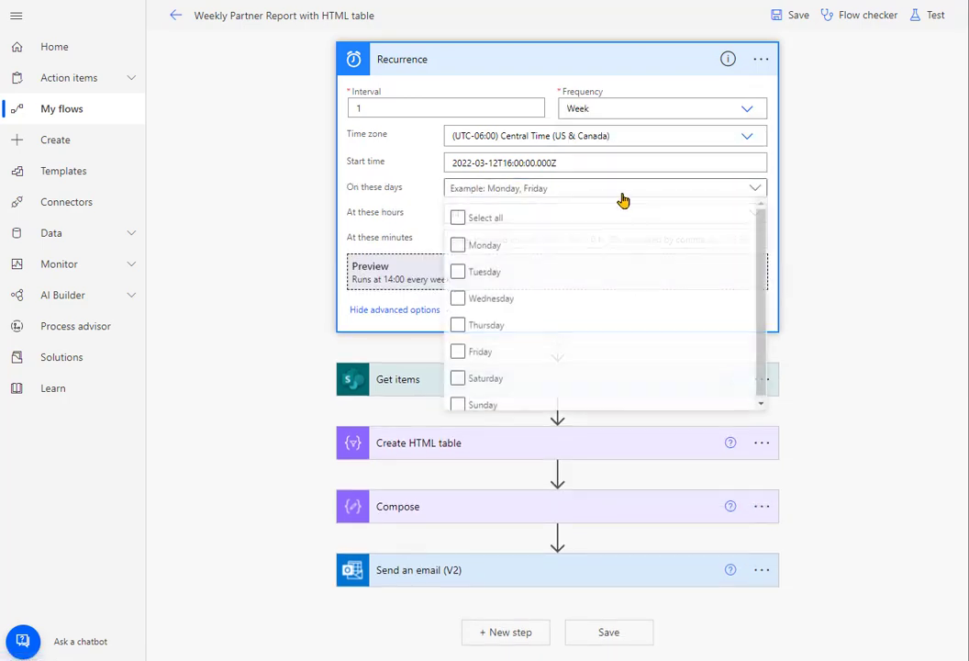
left_click(459, 221)
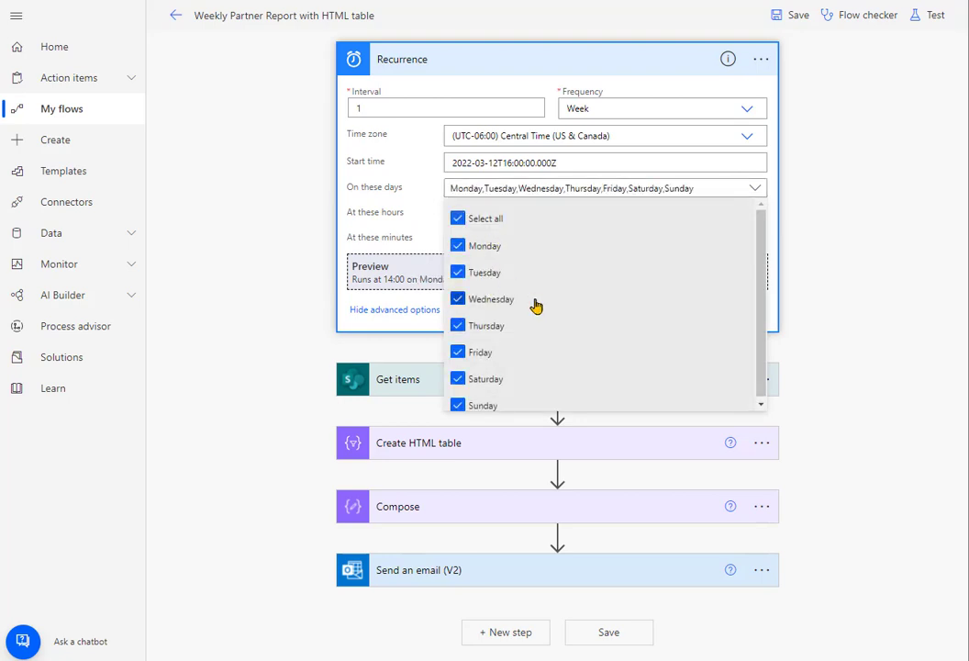
left_click(457, 380)
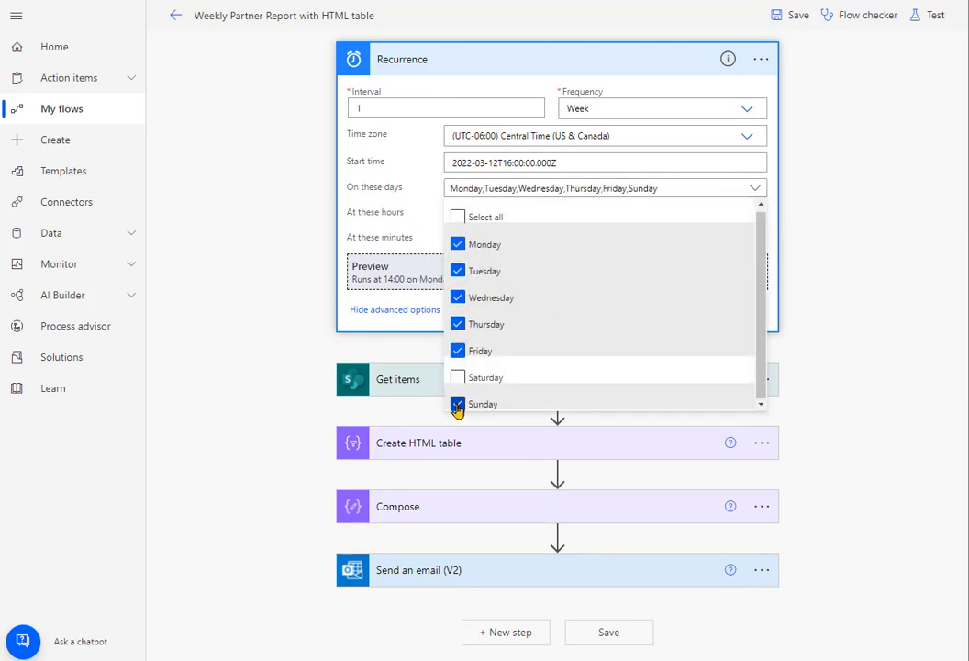
left_click(457, 404)
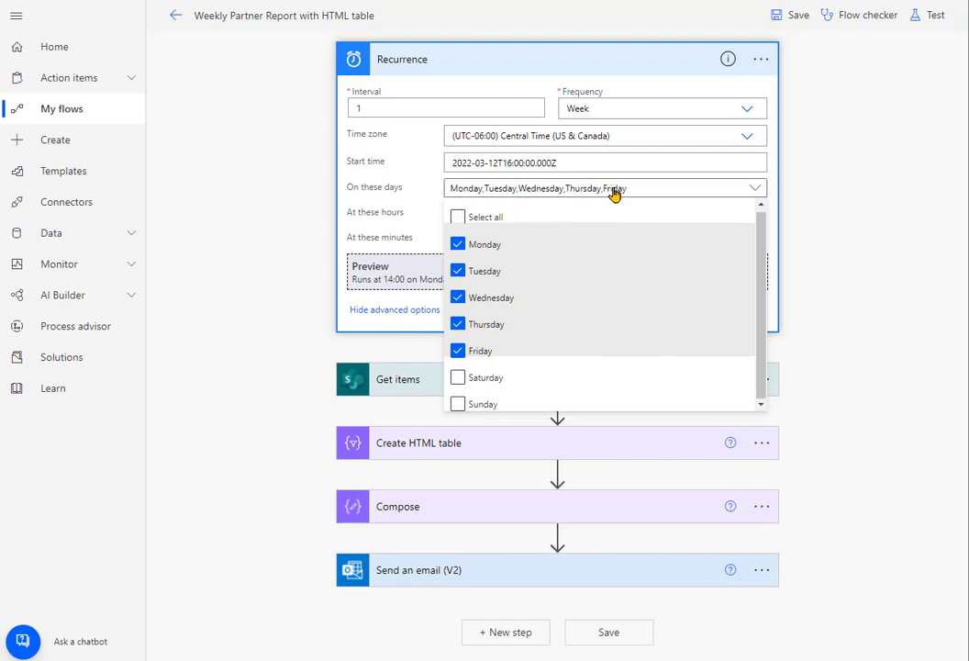
Step: Set the run minute to 30 for a 14:30 weekday run, then collapse Recurrence
left_click(424, 188)
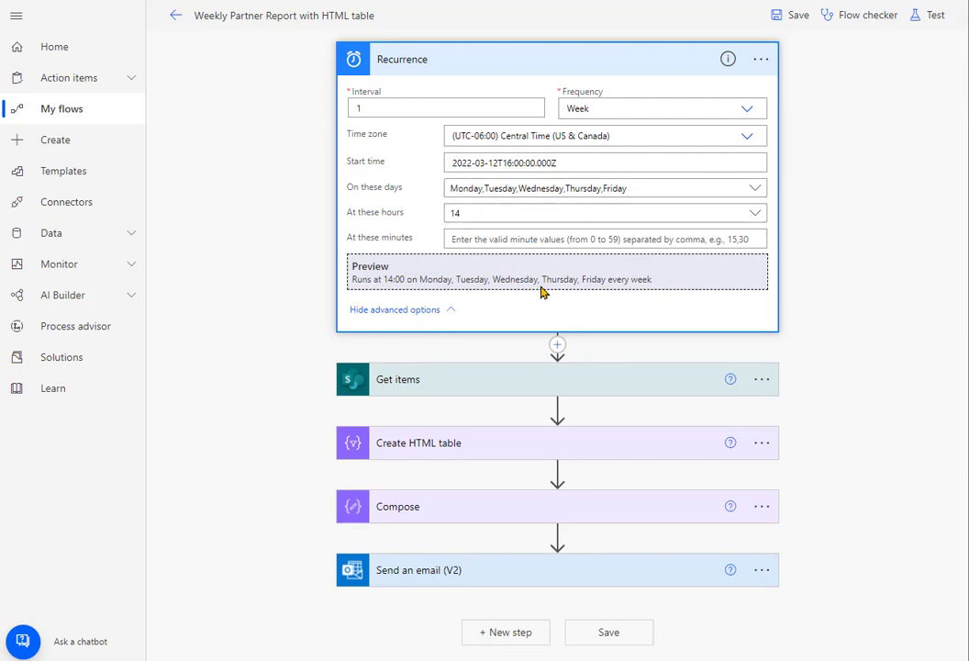
left_click(473, 238)
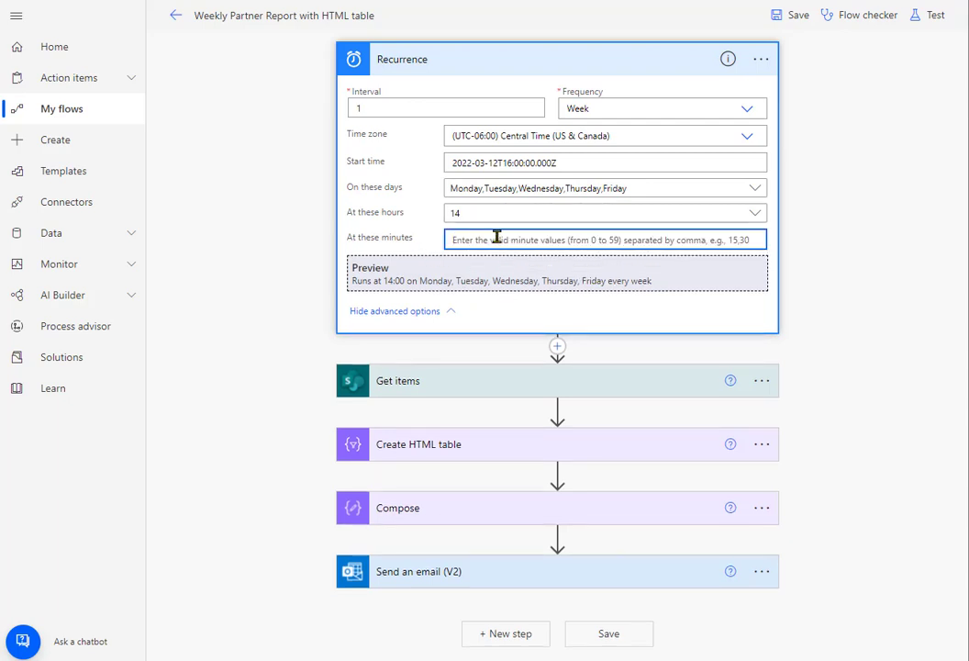
type("30")
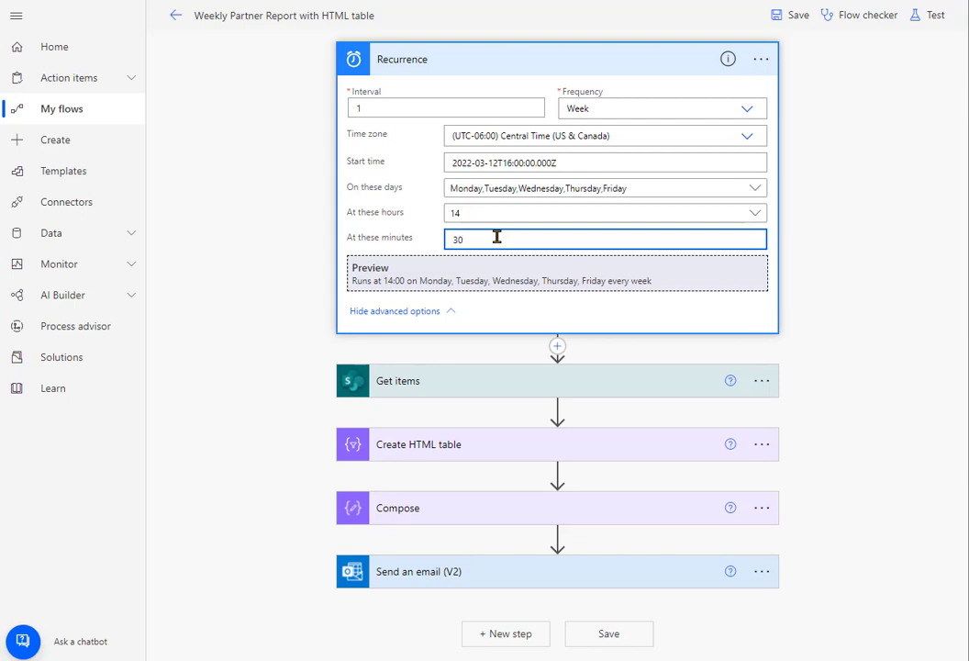
left_click(515, 278)
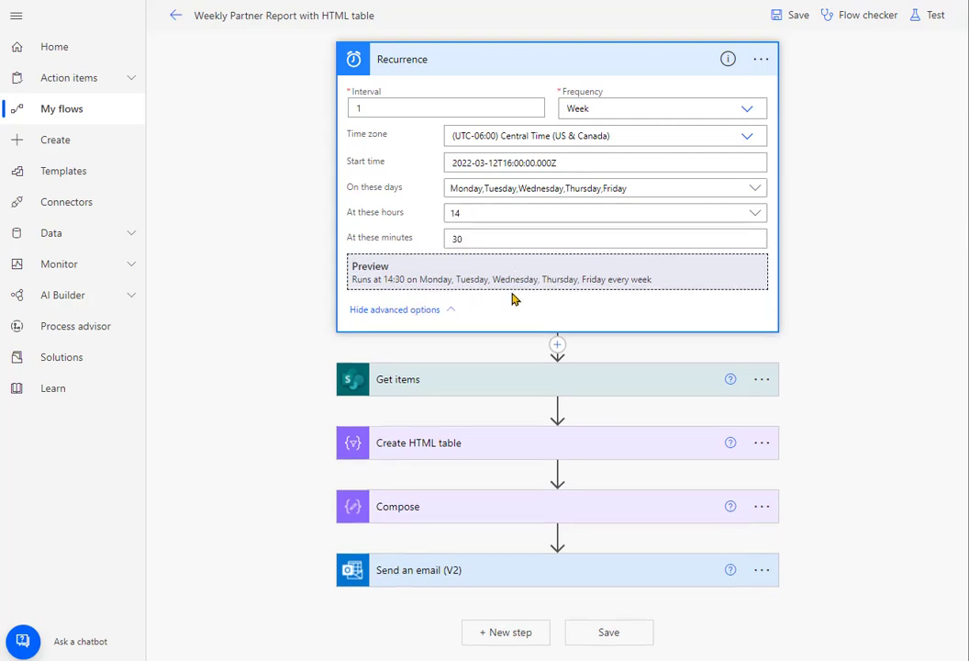
left_click(515, 63)
Step: Expand Get items and select the CreateDate text in its Filter Query
left_click(515, 122)
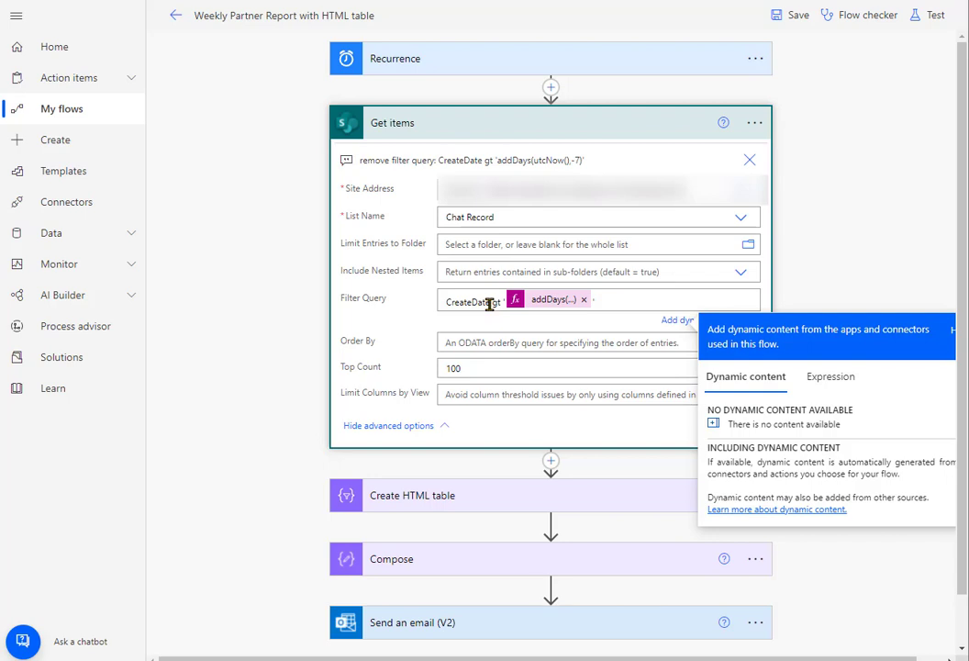
left_click_drag(489, 303, 441, 304)
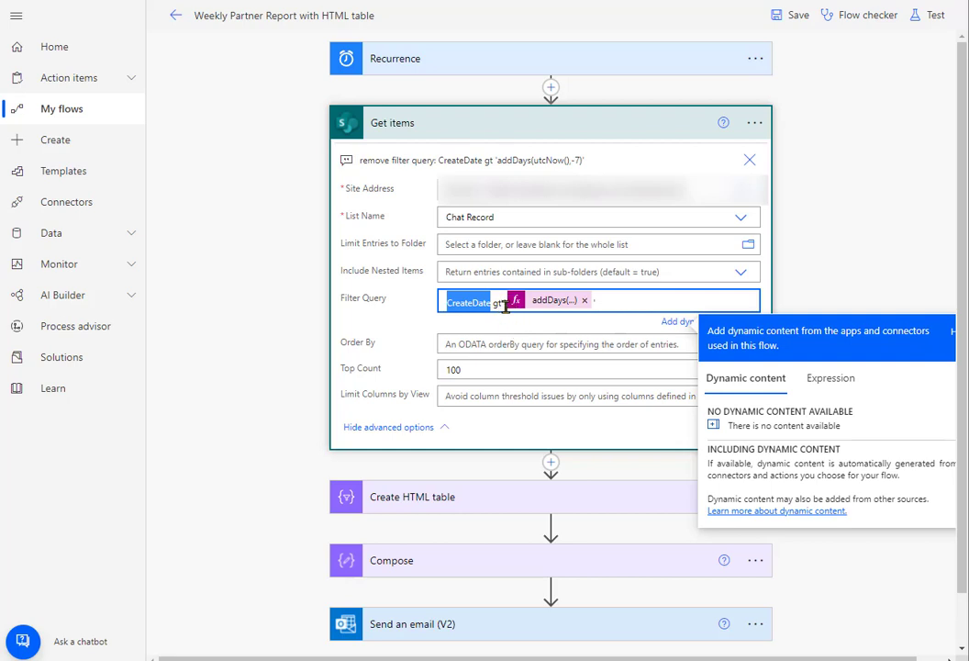
Step: Change the filter expression to addDays(utcNow(),-7) and apply the update
left_click(553, 301)
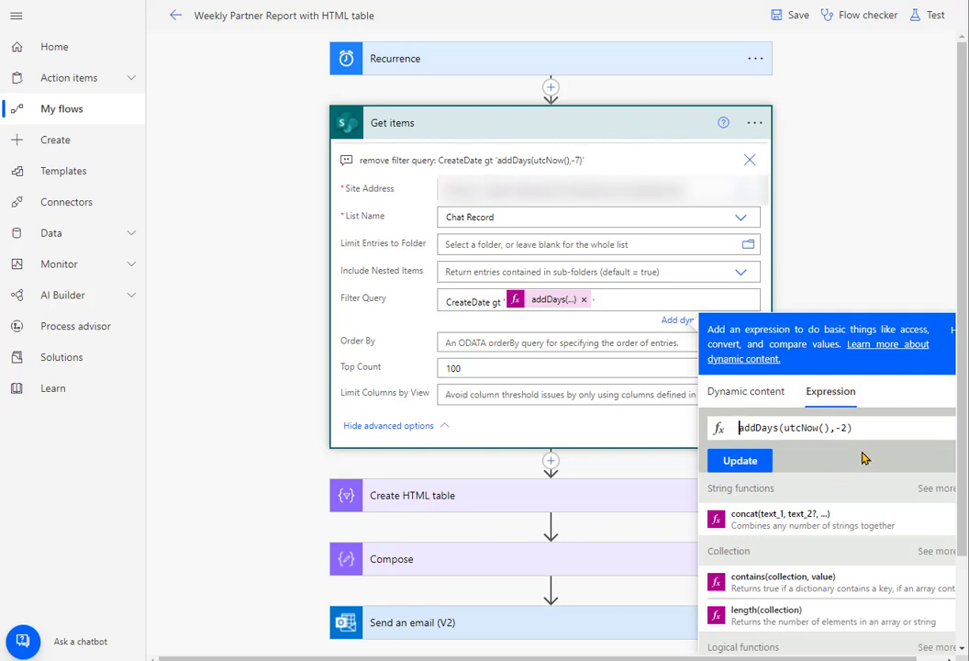
left_click(841, 396)
double_click(845, 427)
type("7")
left_click(735, 460)
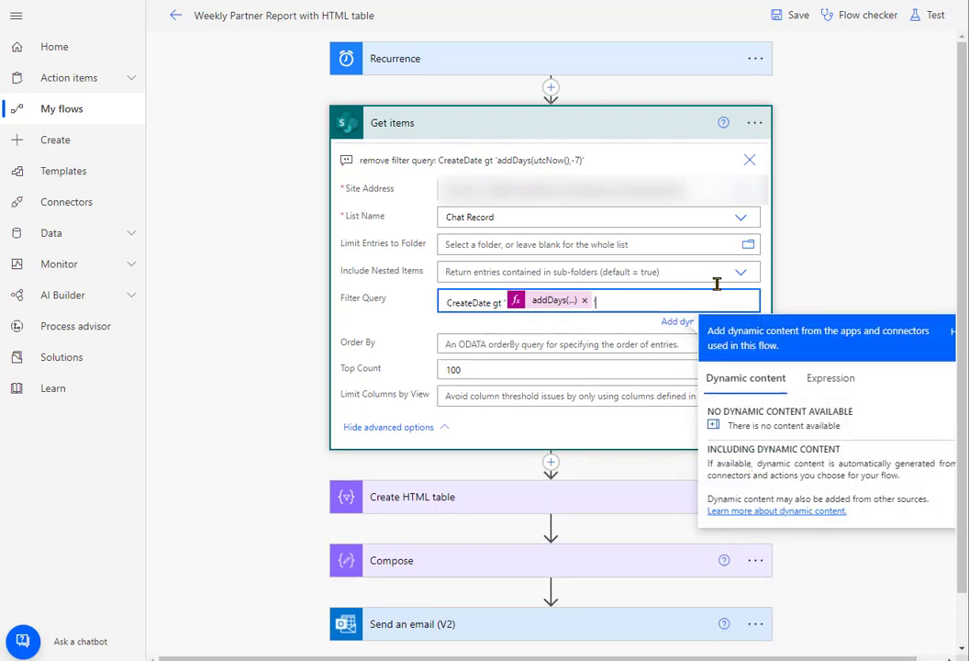
left_click(259, 149)
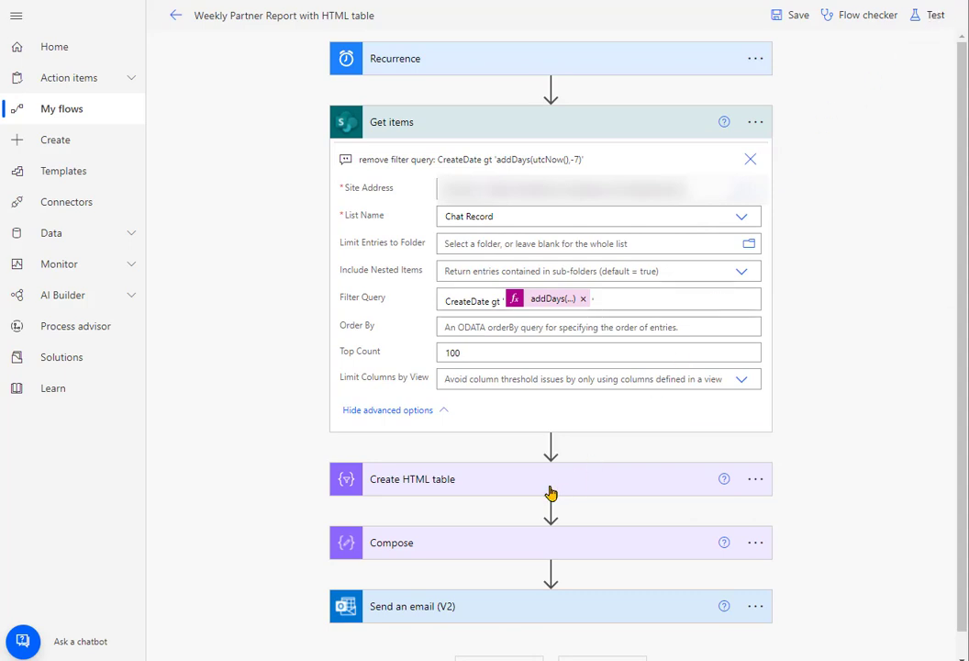
Step: Collapse Get items, then expand and collapse the Create HTML table step
left_click(452, 127)
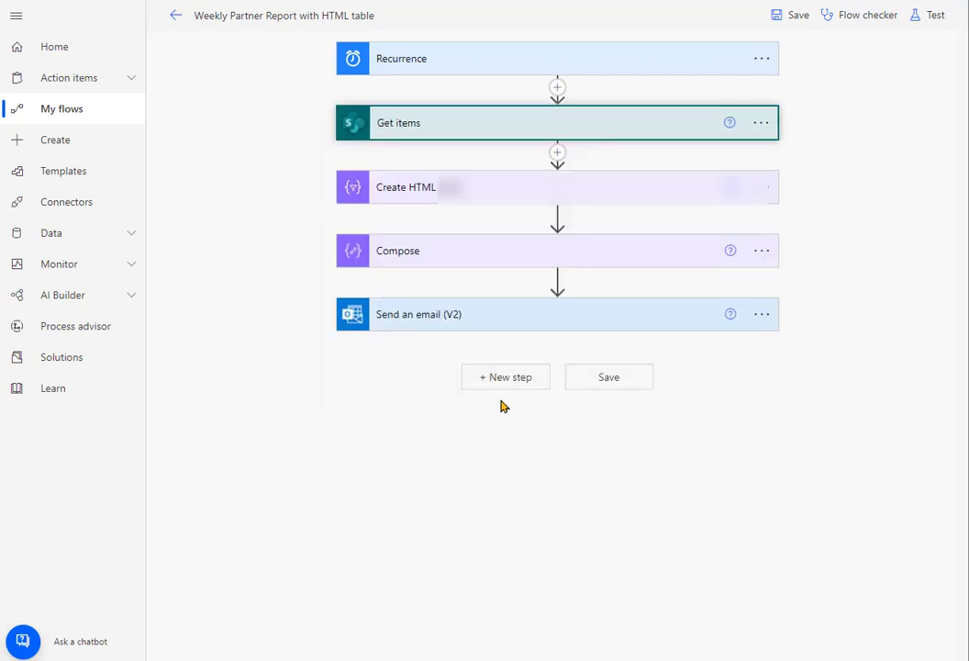
left_click(487, 198)
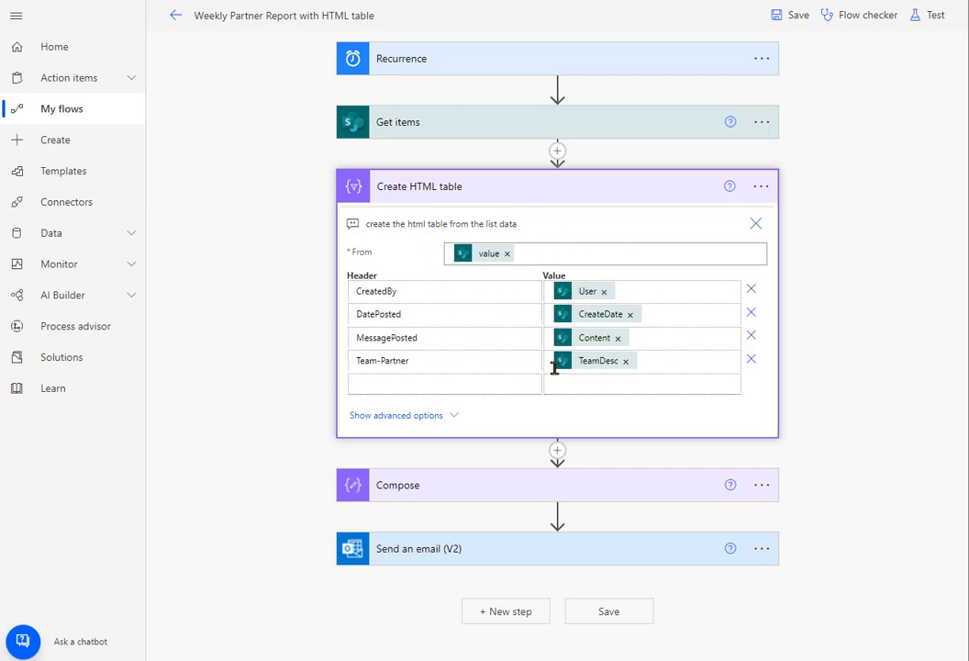
left_click(580, 186)
Step: Review the Compose step's CSS styling rules for the HTML table
left_click(497, 248)
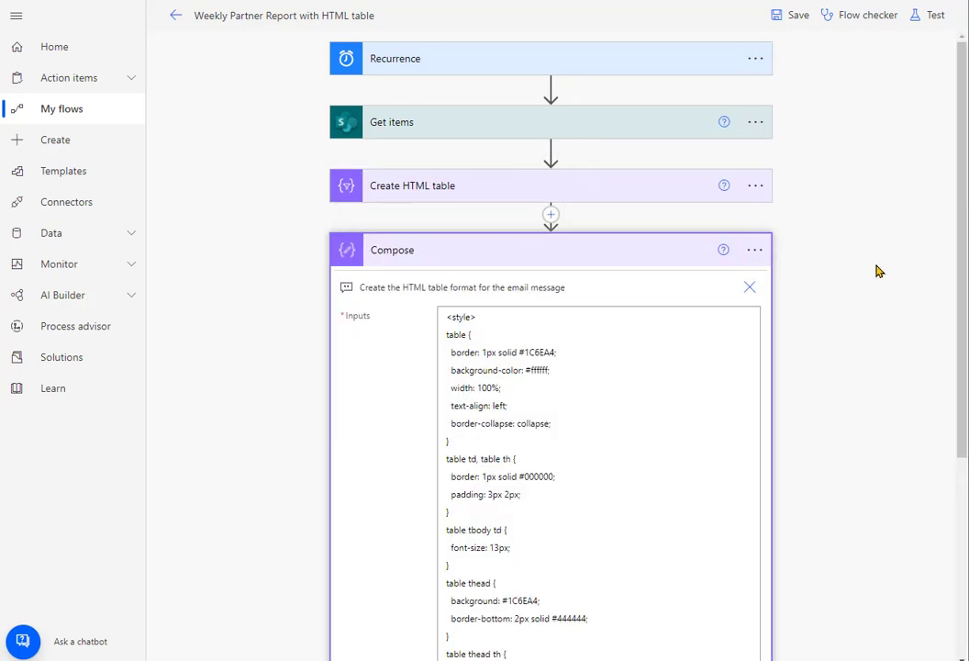
scroll(614, 400, "down", 2)
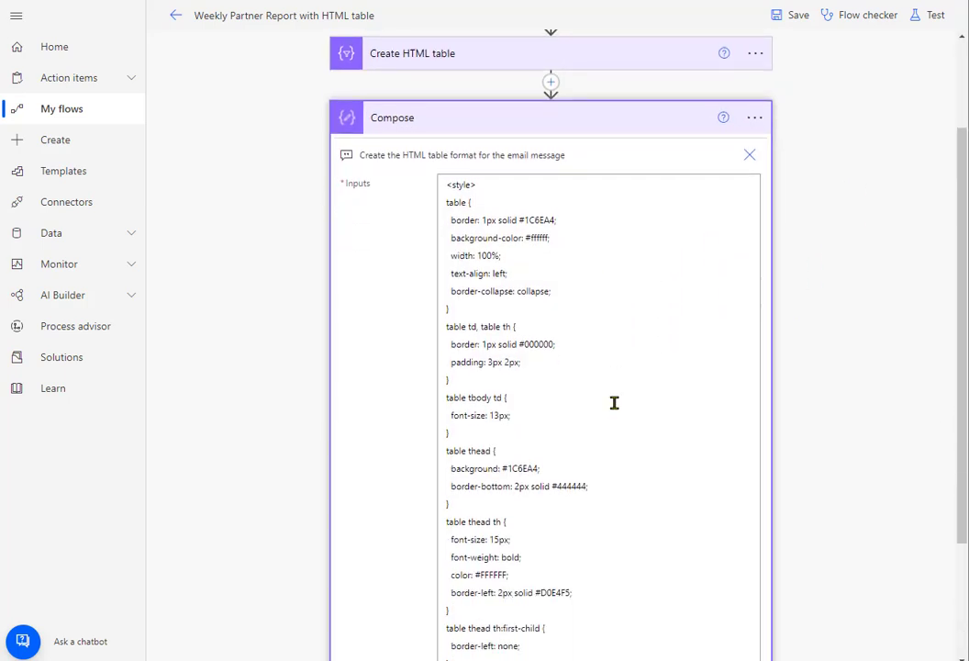
scroll(614, 400, "down", 2)
scroll(614, 400, "up", 1)
left_click_drag(502, 586, 417, 82)
scroll(590, 244, "up", 3)
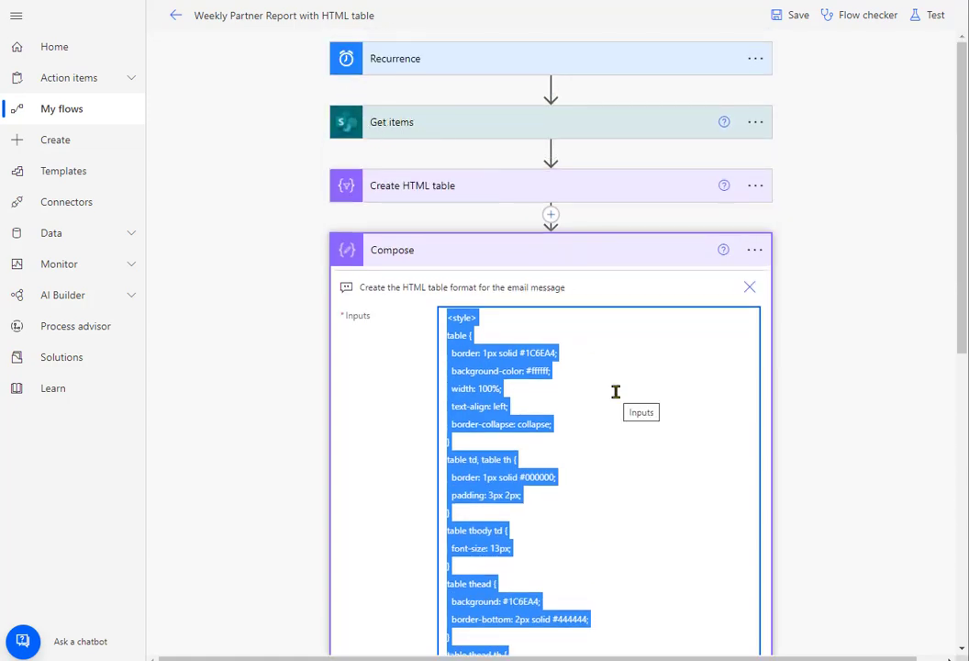
scroll(616, 392, "down", 6)
left_click(825, 241)
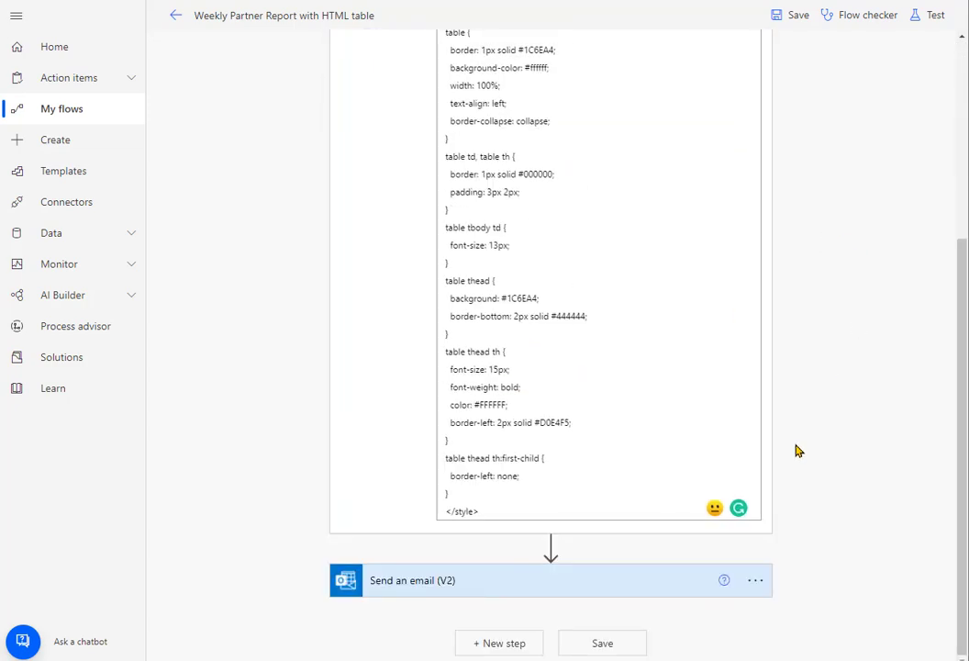
Step: Expand the Send an email (V2) step and review its settings
left_click(450, 585)
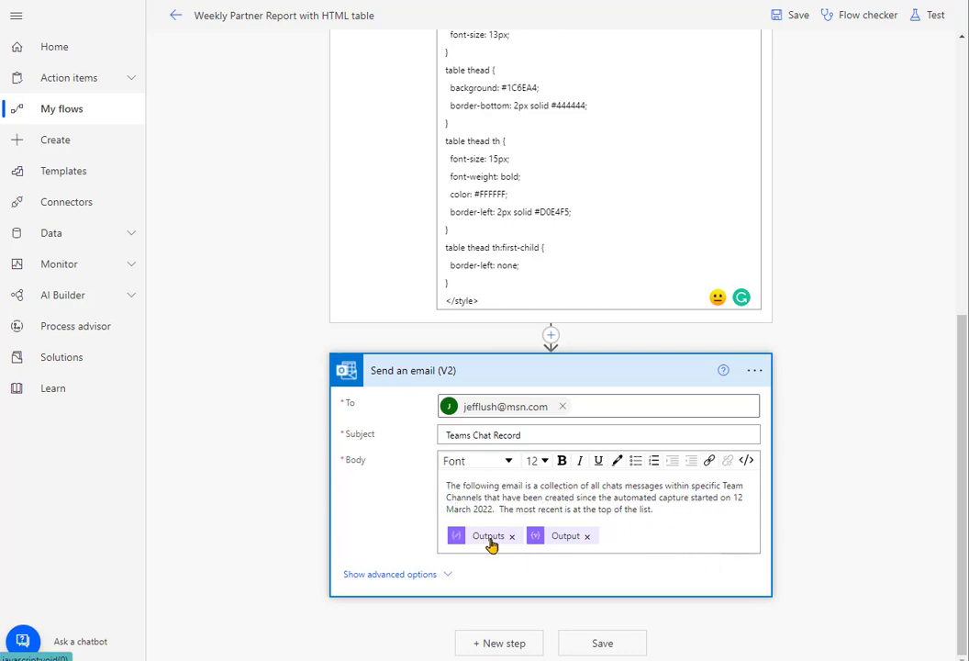
scroll(794, 390, "up", 5)
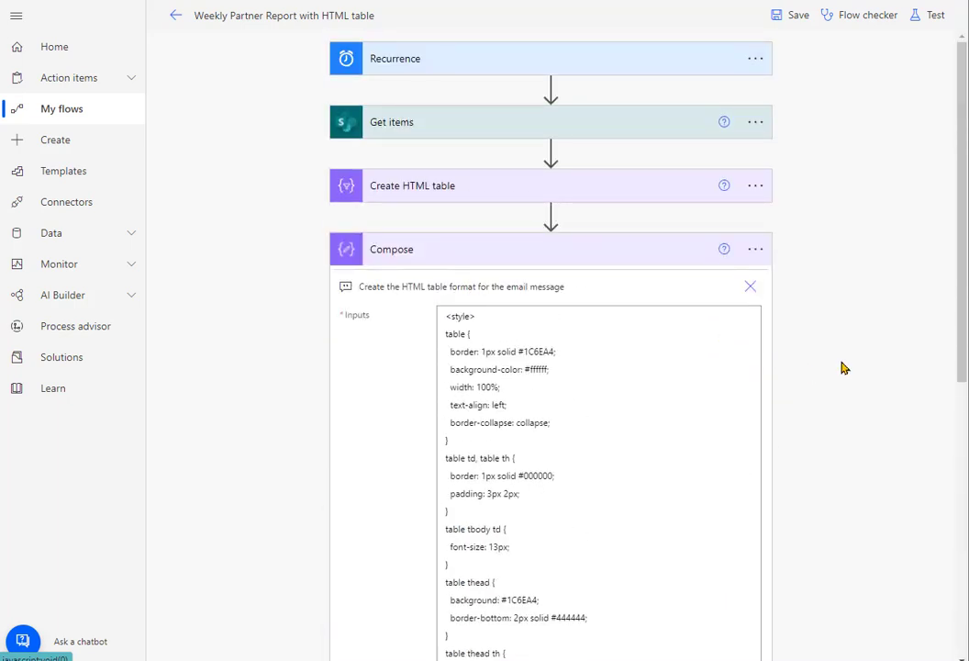
scroll(843, 365, "down", 5)
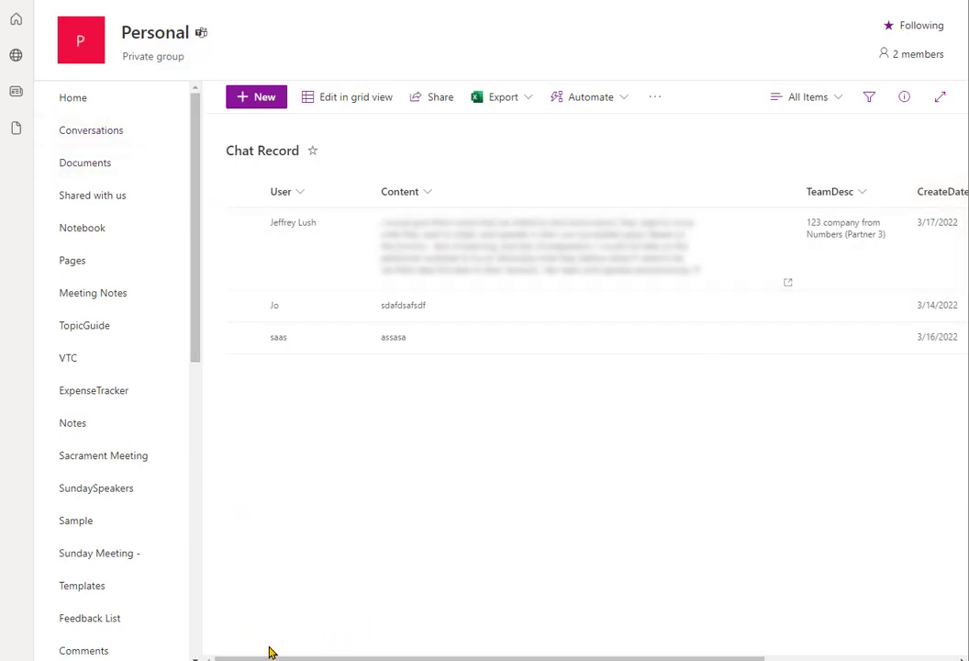
left_click_drag(270, 657, 298, 656)
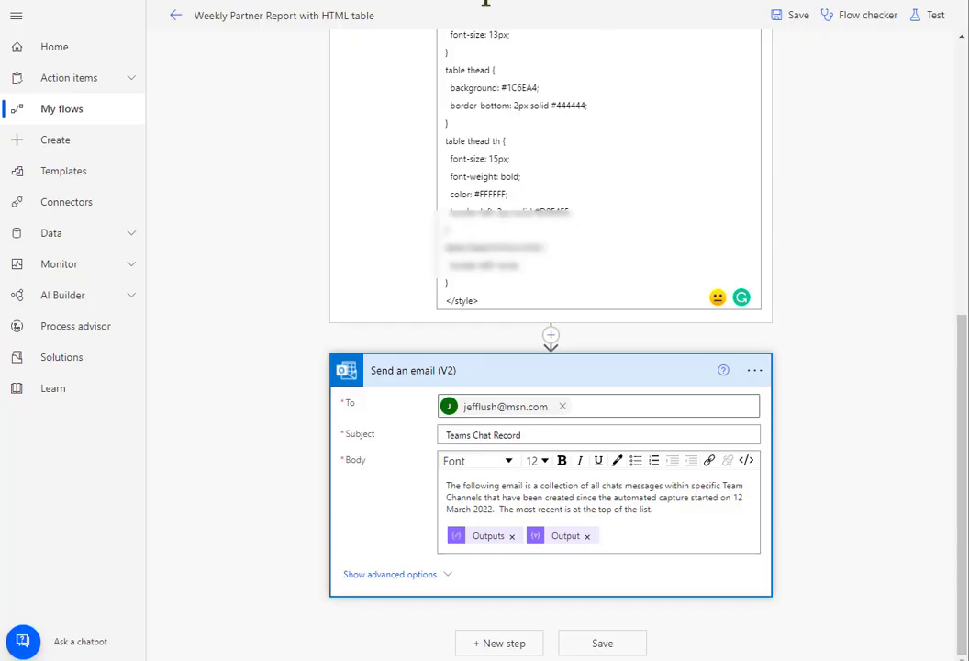
Step: Save the flow and run a manual test
left_click(935, 15)
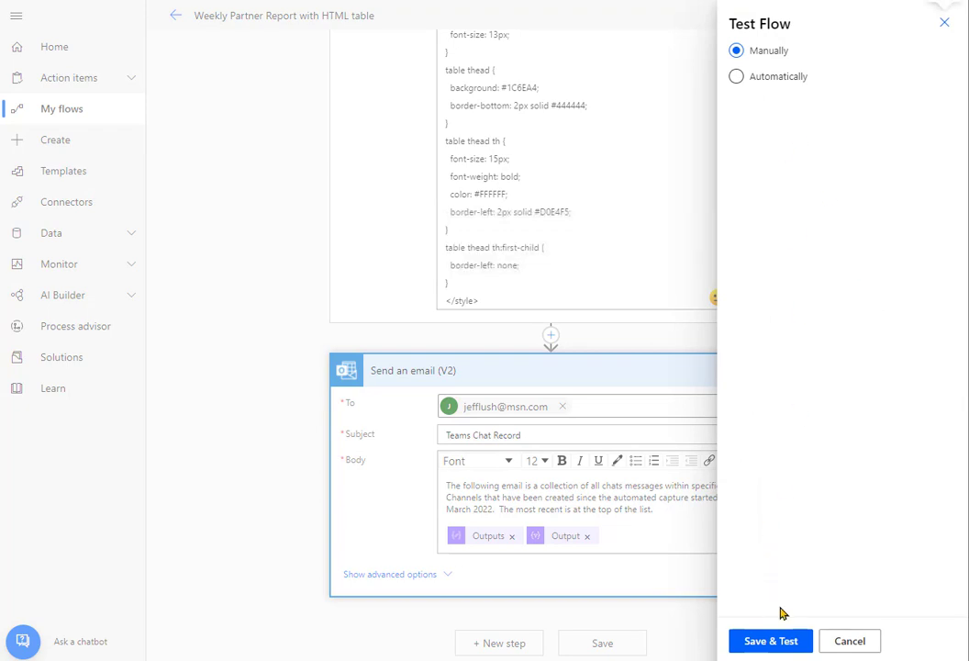
left_click(782, 638)
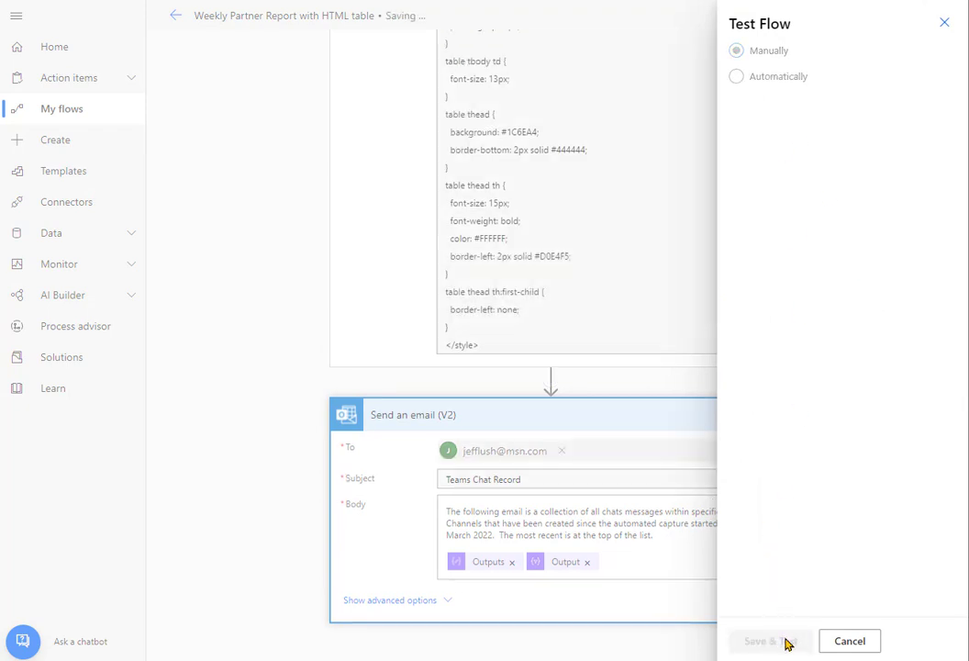
left_click(785, 642)
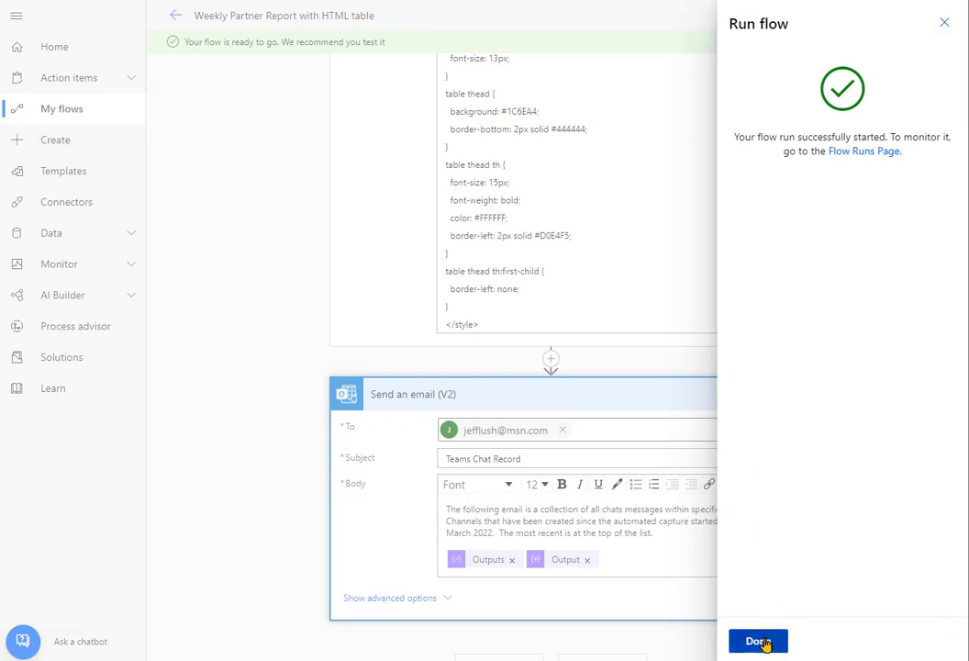
left_click(759, 640)
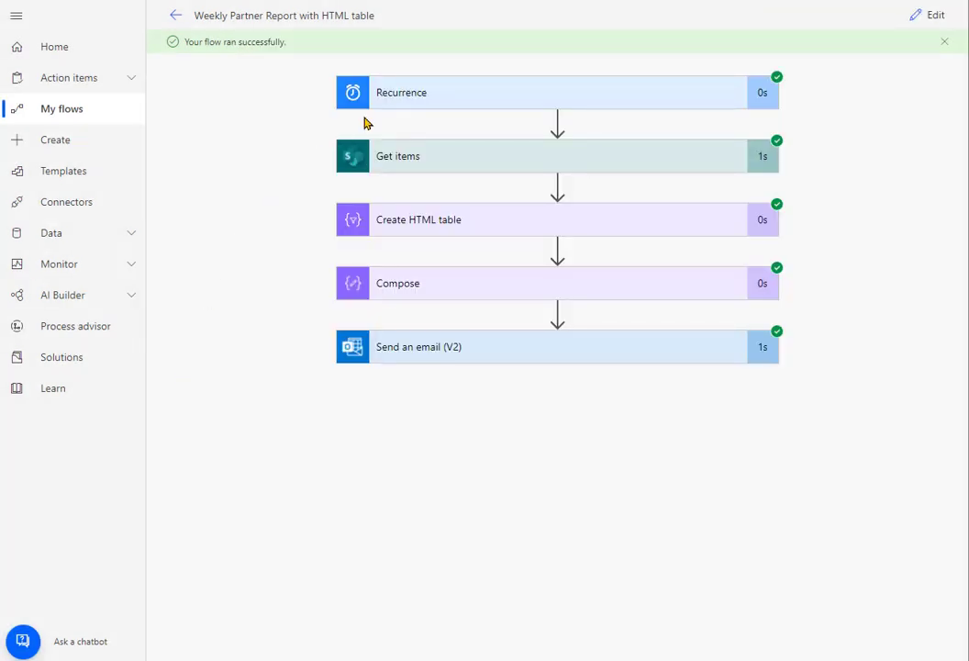
Step: Inspect the Send an email (V2) run details and Body, then collapse them
left_click(484, 350)
scroll(879, 243, "down", 1)
scroll(879, 257, "down", 1)
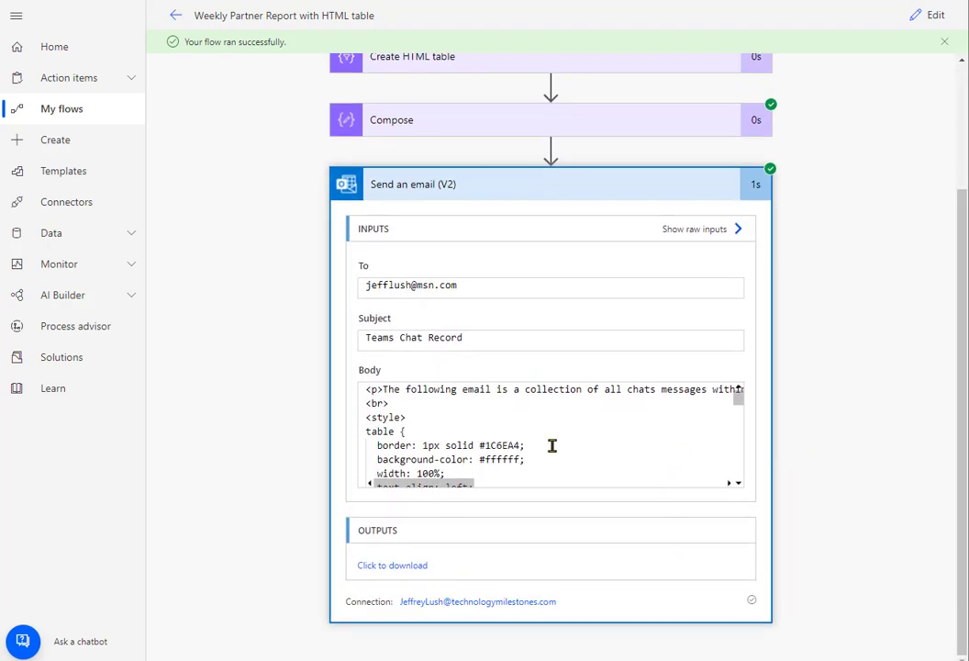
scroll(565, 419, "down", 5)
scroll(566, 422, "down", 3)
scroll(568, 423, "down", 2)
scroll(571, 427, "up", 2)
scroll(571, 429, "down", 5)
scroll(572, 429, "up", 1)
scroll(573, 429, "down", 4)
scroll(574, 430, "up", 2)
scroll(574, 430, "down", 3)
scroll(574, 430, "up", 2)
scroll(574, 428, "down", 3)
scroll(573, 429, "up", 6)
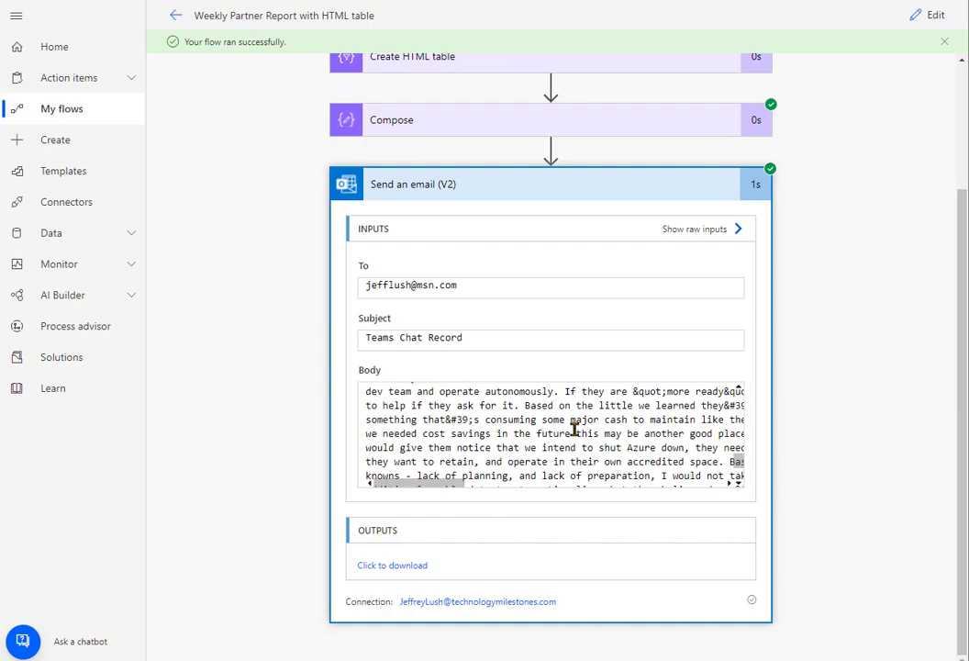
scroll(574, 428, "down", 2)
scroll(573, 429, "up", 10)
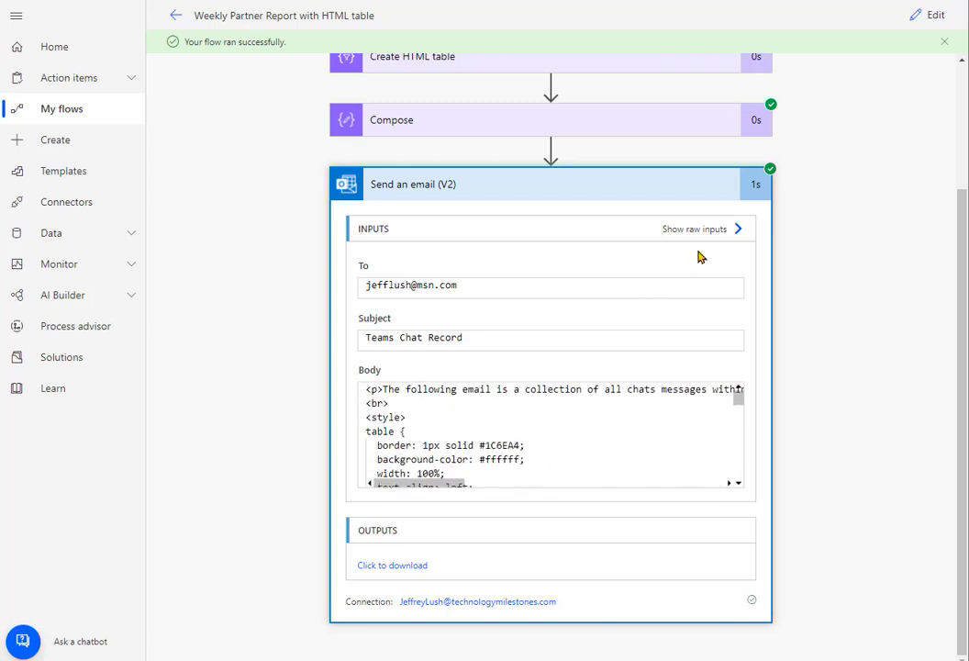
left_click(627, 189)
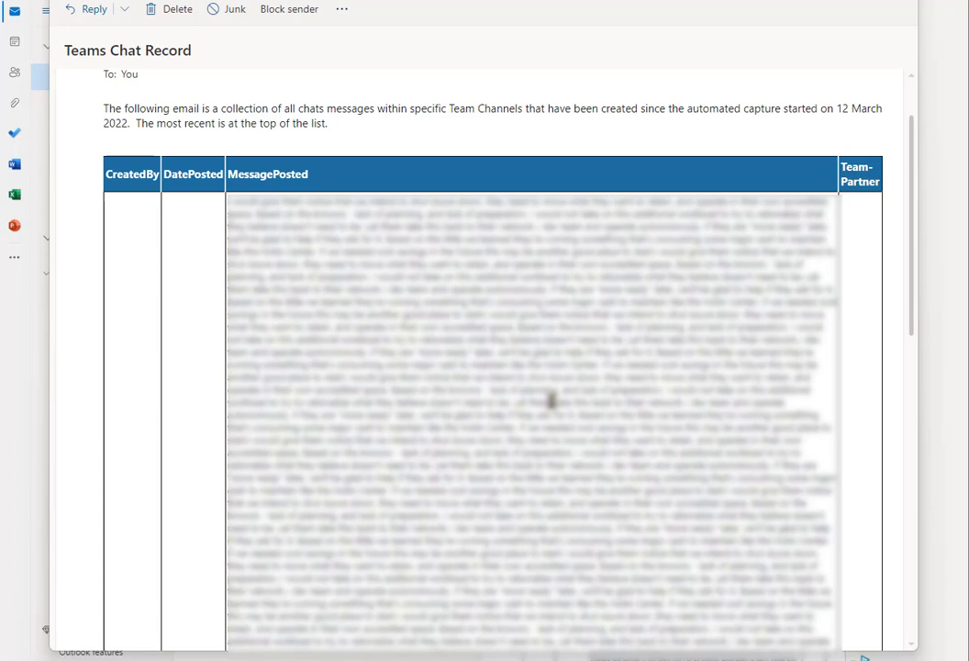
Step: Scroll through the styled HTML table in the Teams Chat Record email
scroll(551, 400, "down", 3)
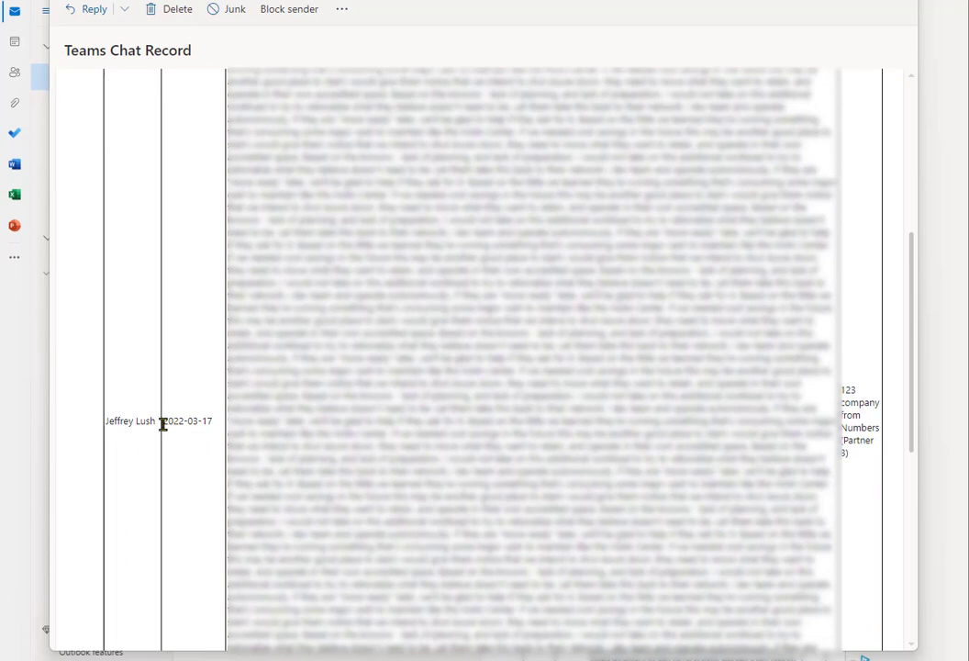
scroll(275, 400, "up", 5)
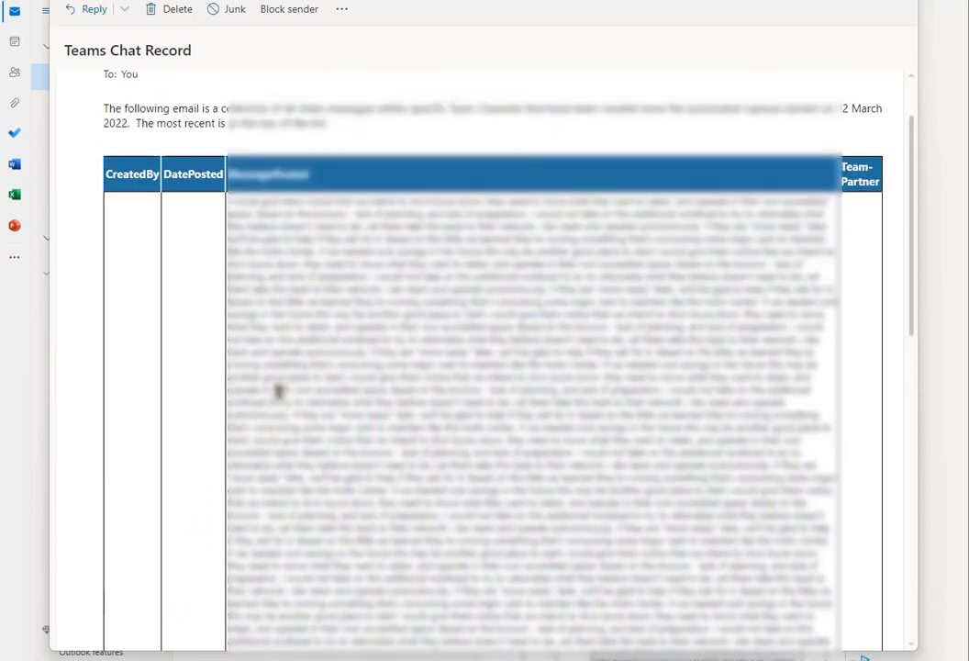
scroll(350, 257, "down", 5)
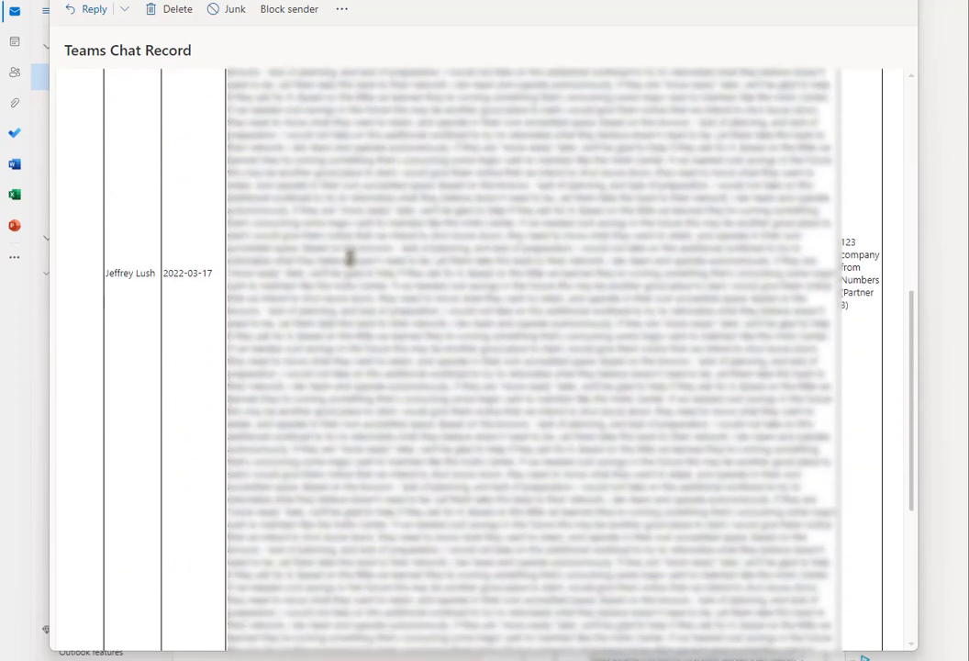
scroll(356, 260, "down", 3)
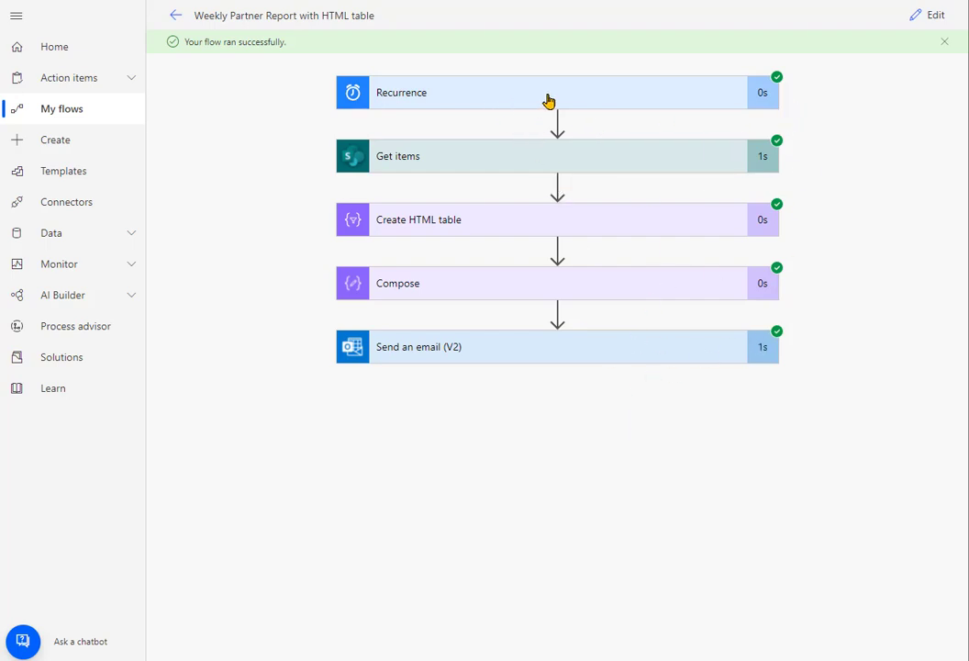
Step: Switch the flow to edit mode and clear the Get items Top Count of 100
left_click(490, 169)
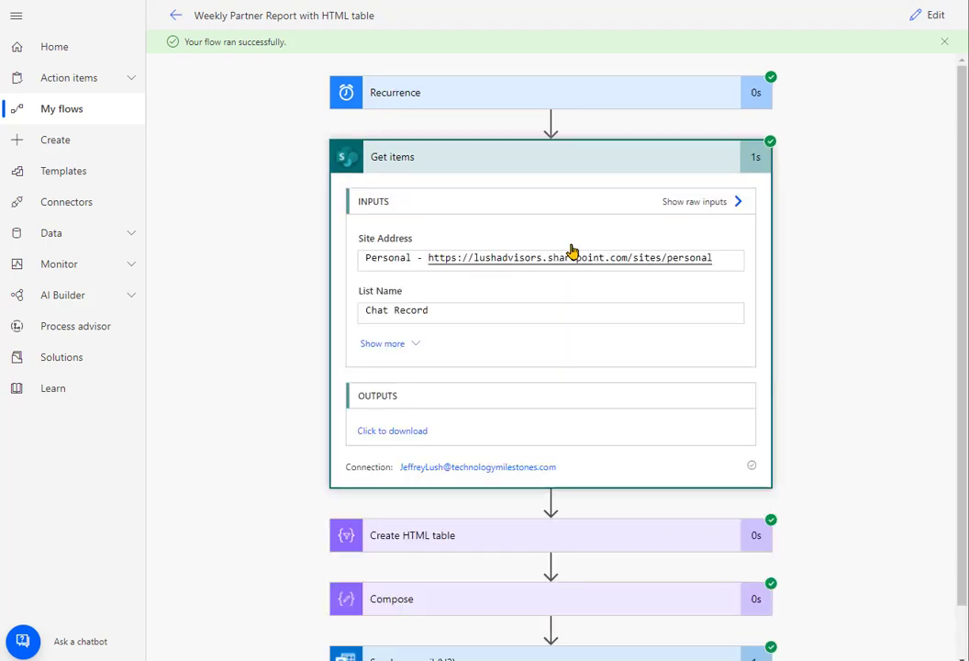
left_click(931, 19)
left_click(424, 125)
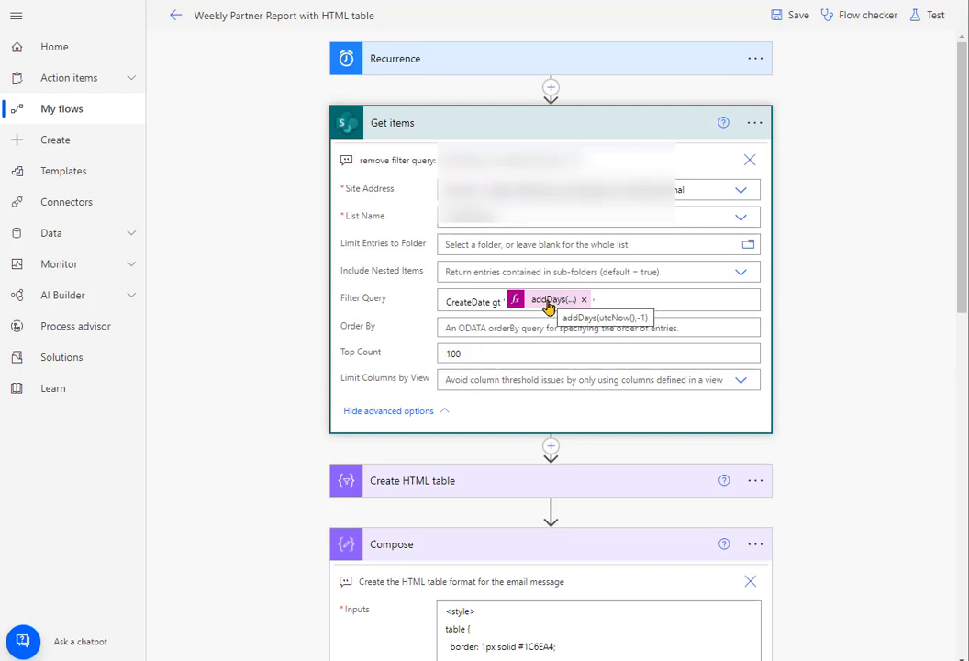
double_click(474, 354)
left_click(831, 265)
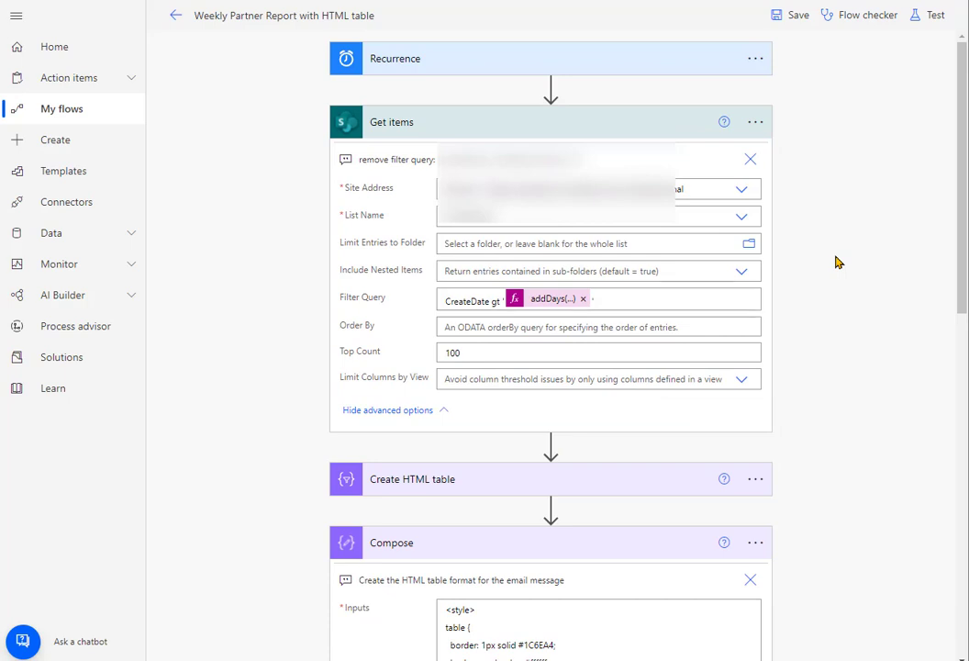
left_click(517, 352)
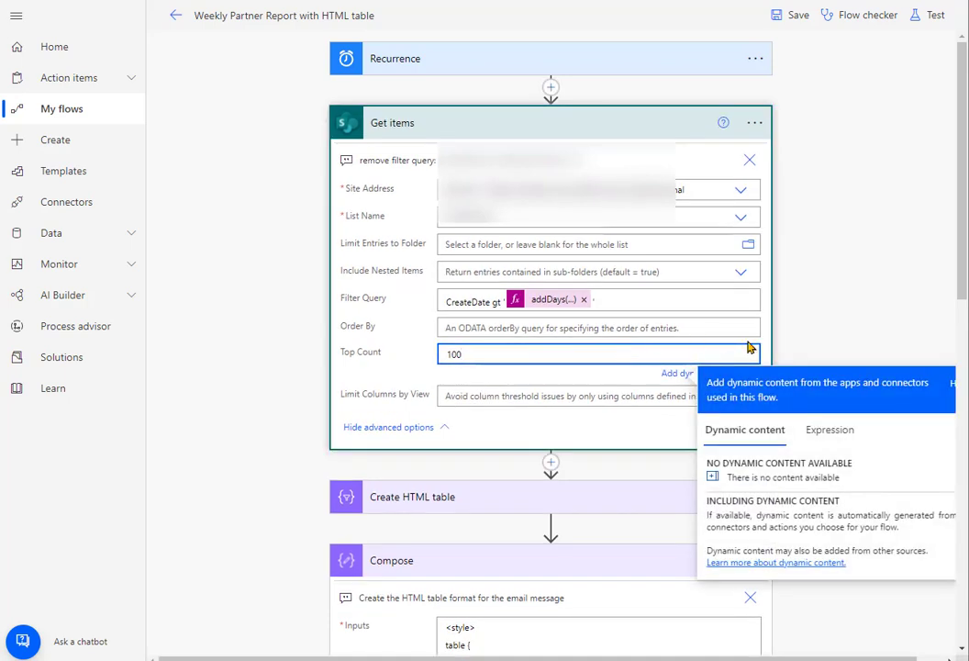
key("BackSpace")
key("BackSpace")
key("Escape")
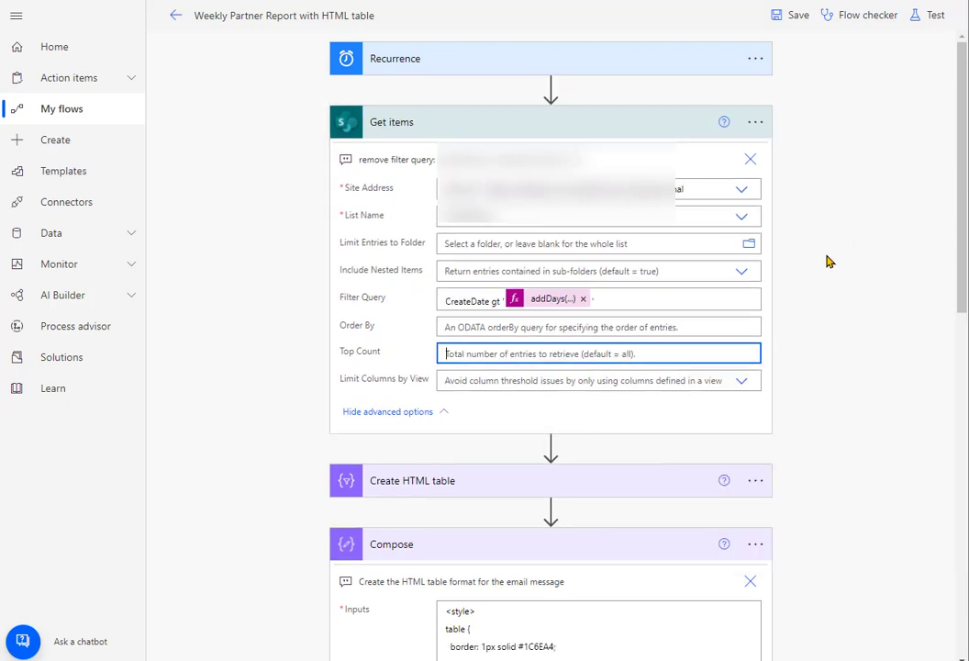
Step: Select and copy the addDays(utcNow(),-1) filter expression, keeping it unchanged
left_click(555, 301)
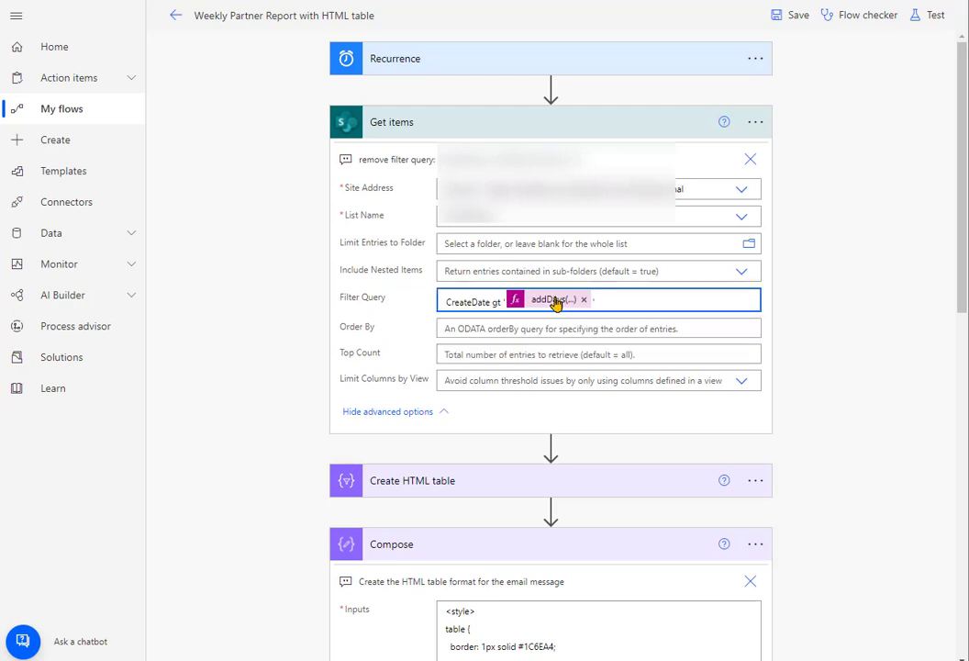
left_click_drag(872, 427, 738, 427)
right_click(773, 431)
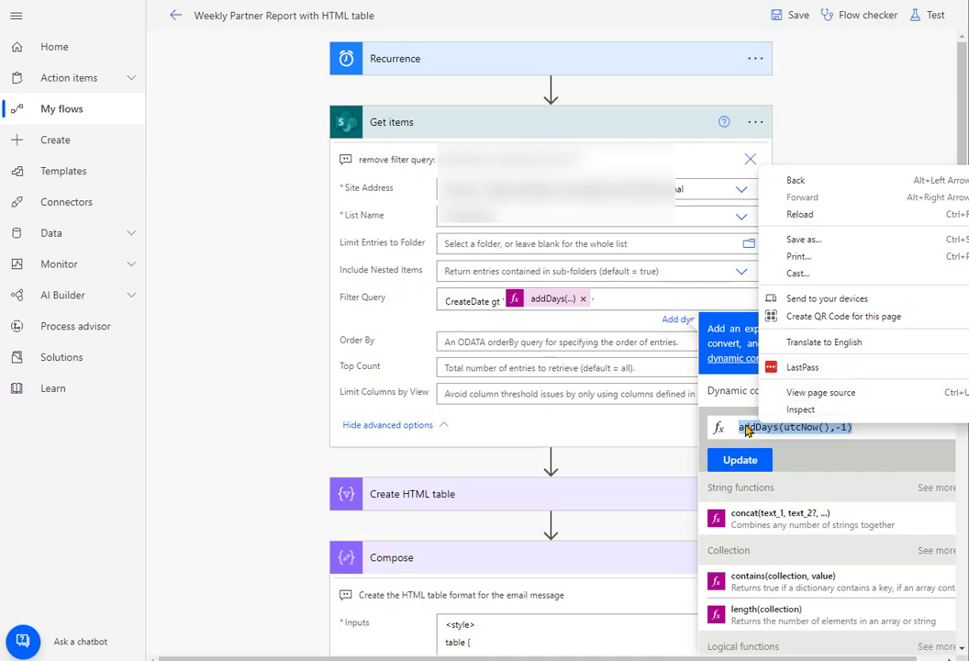
left_click(847, 424)
left_click_drag(851, 427, 725, 431)
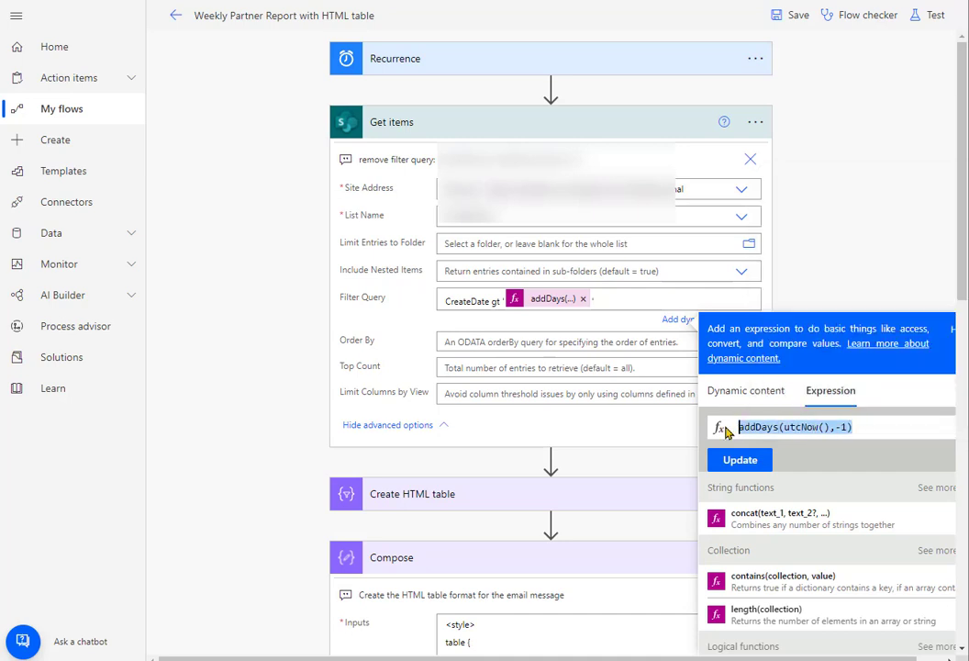
left_click(740, 459)
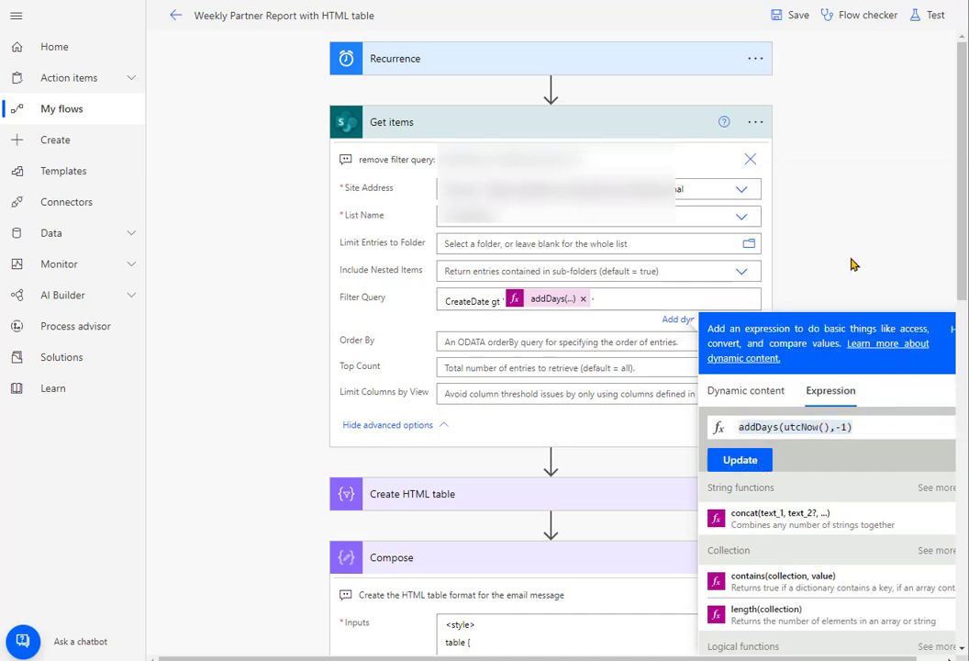
Step: Hide the filter comment and start editing the Get items step's note
left_click(751, 160)
left_click(755, 122)
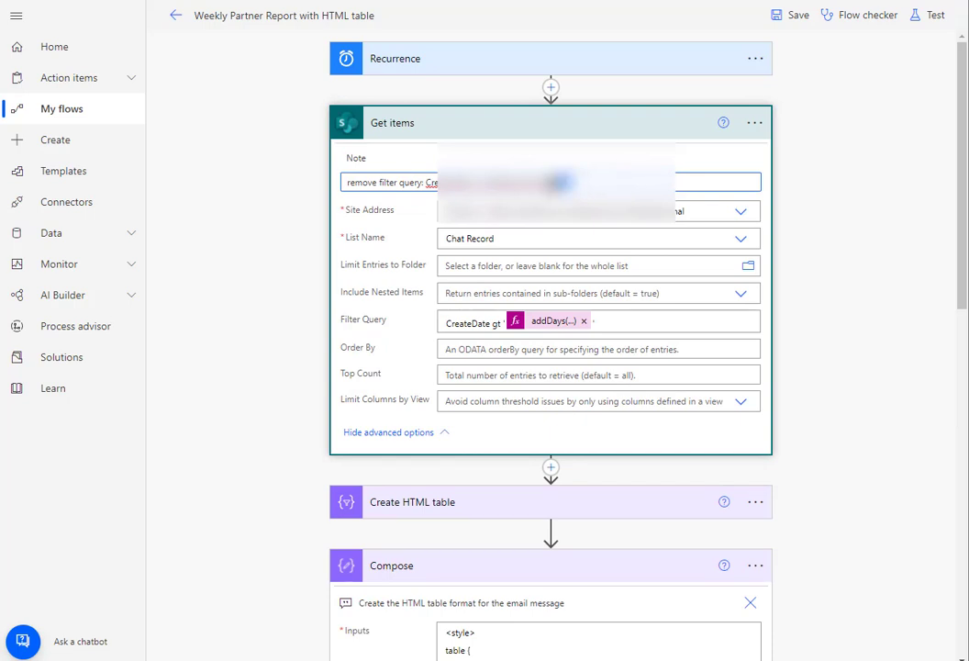
double_click(523, 182)
key("BackSpace")
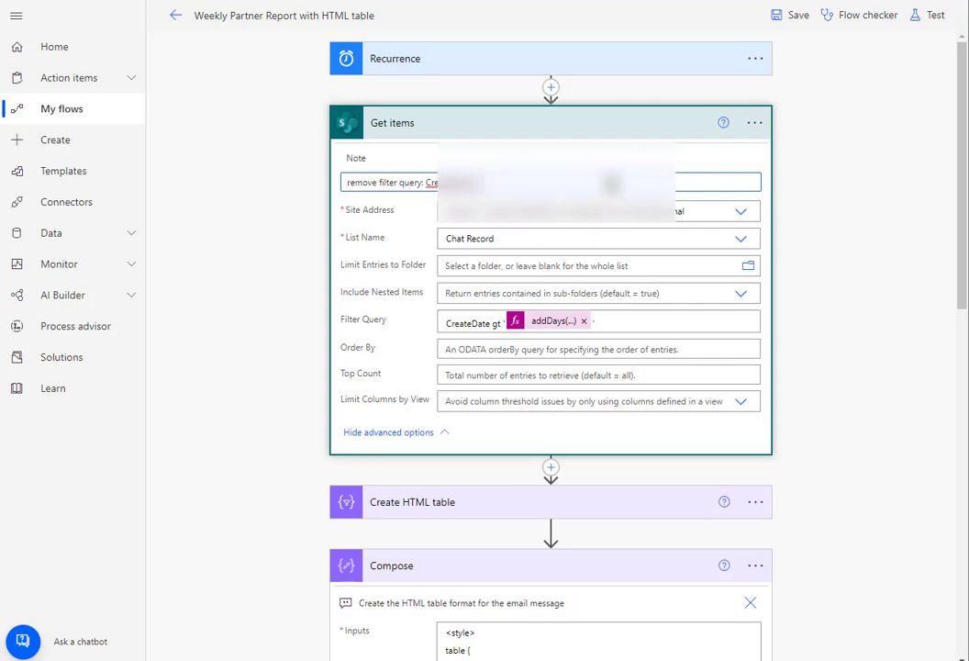